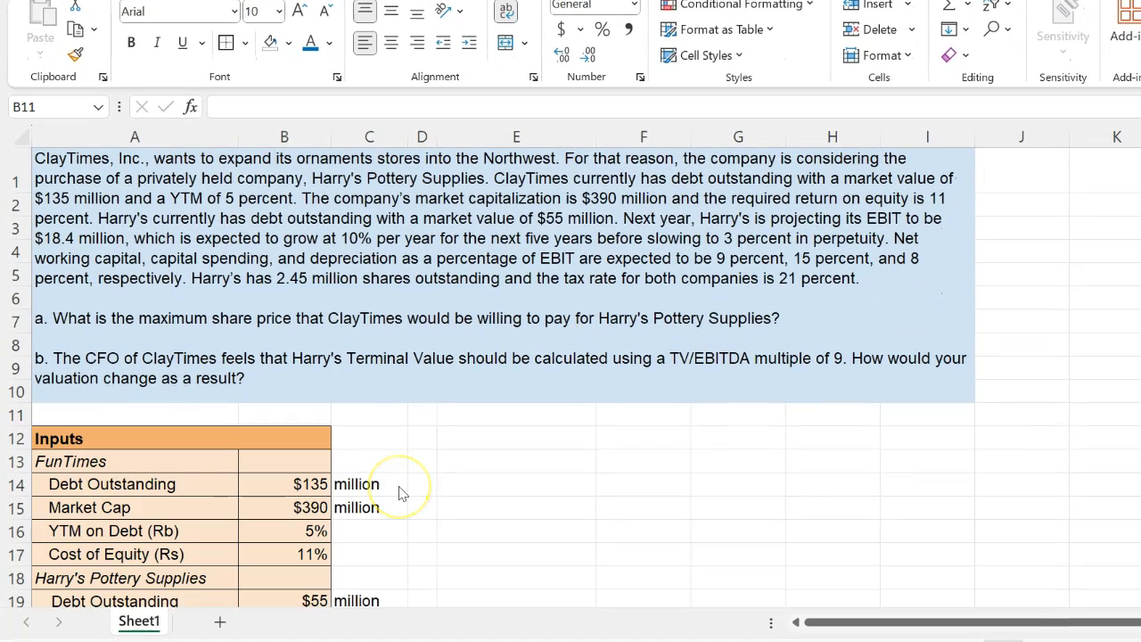
Step: Scroll through the Inputs and Output tables to review their contents
scroll(399, 493, "down", 3)
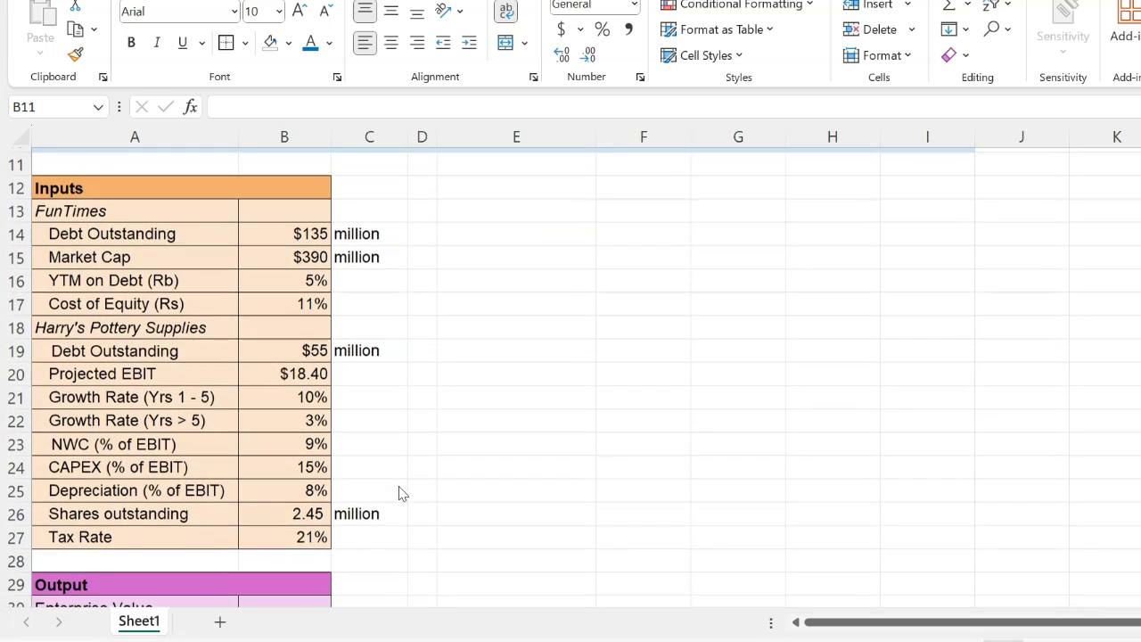
scroll(400, 493, "down", 1)
scroll(399, 493, "down", 1)
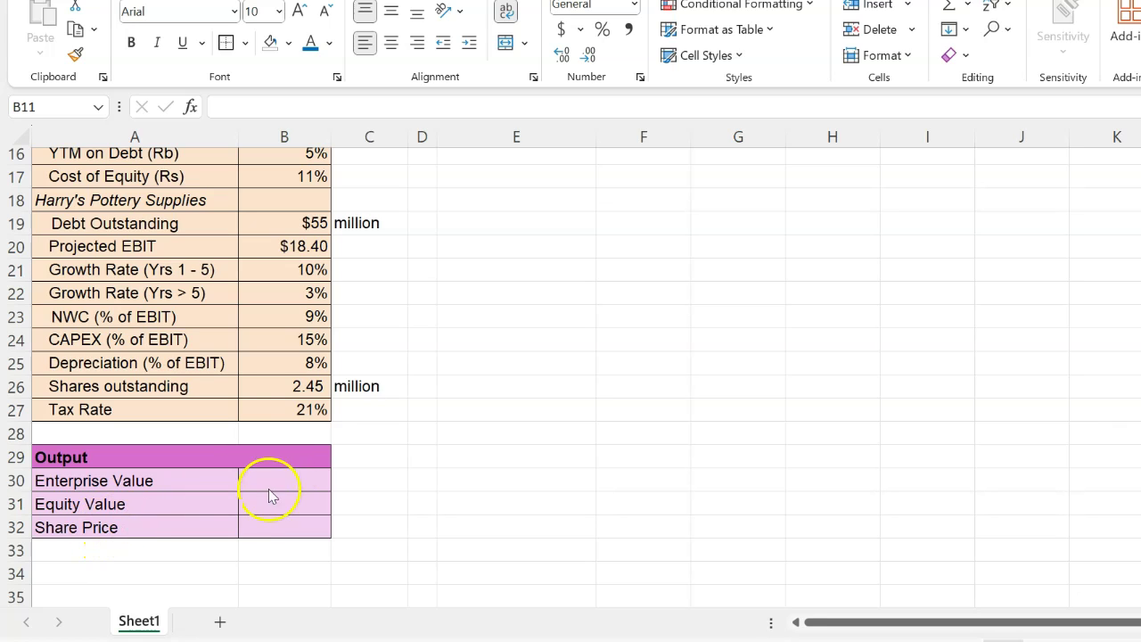
scroll(245, 455, "up", 2)
scroll(244, 453, "up", 2)
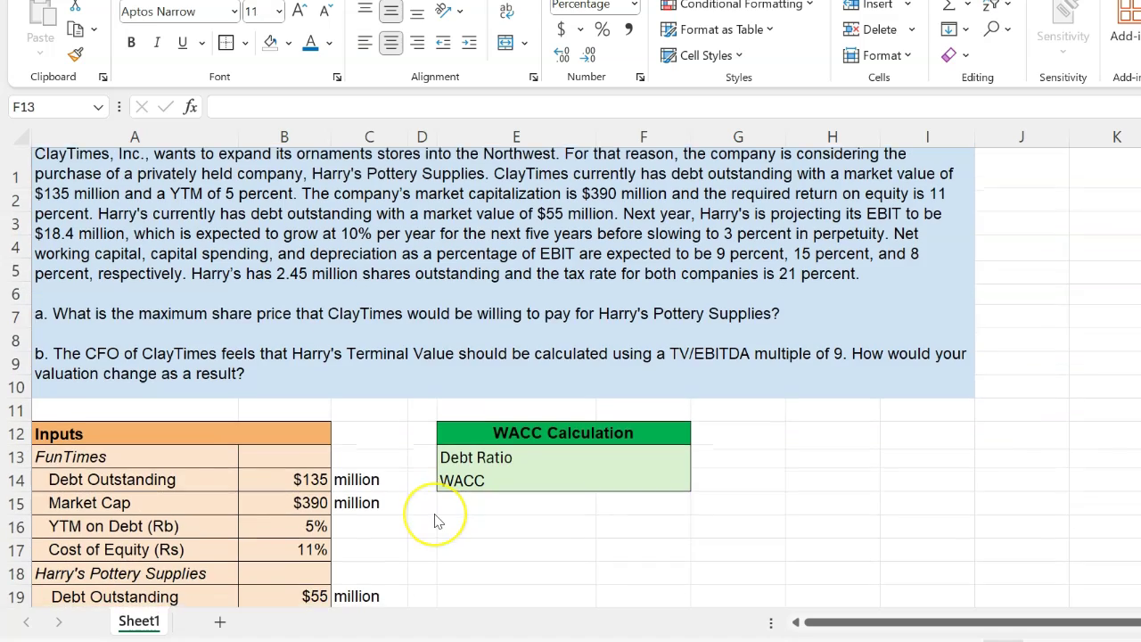
scroll(419, 516, "down", 1)
scroll(437, 522, "down", 1)
scroll(437, 522, "up", 1)
scroll(437, 521, "up", 1)
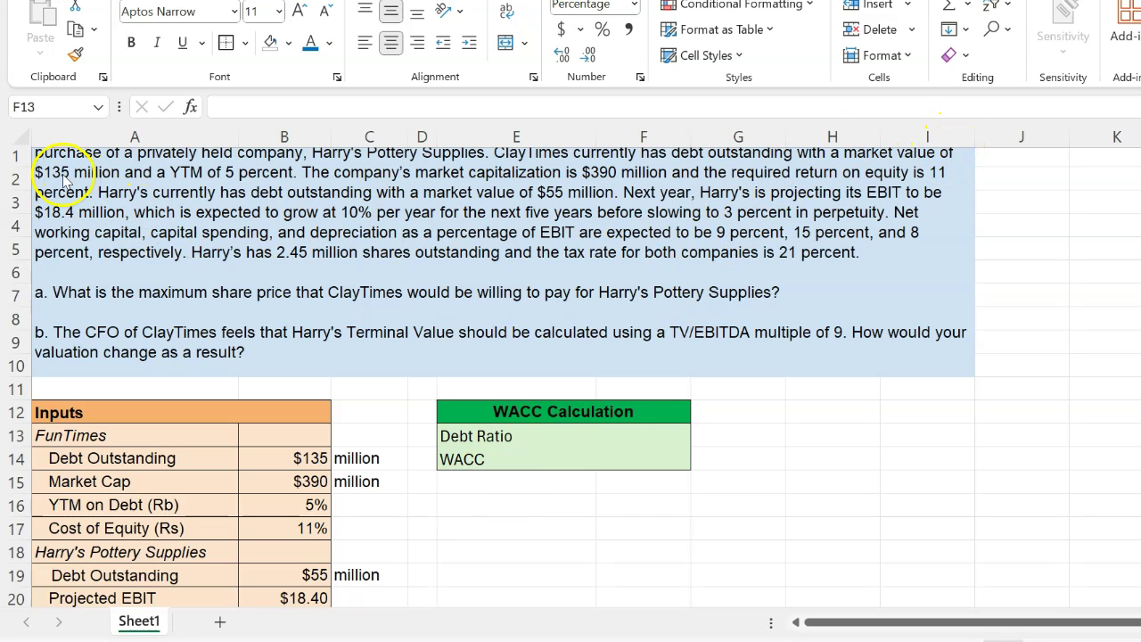
Step: Enter =B14/(B14+B15) as the Debt Ratio, giving 25.71%
left_click_drag(654, 438, 646, 434)
left_click(646, 434)
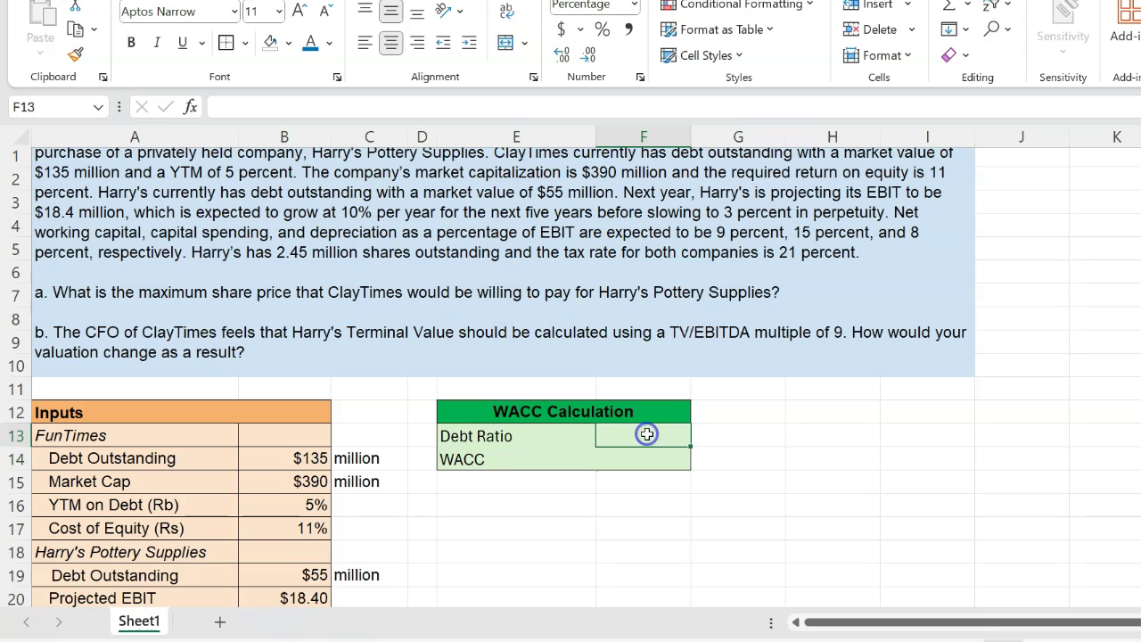
type("=")
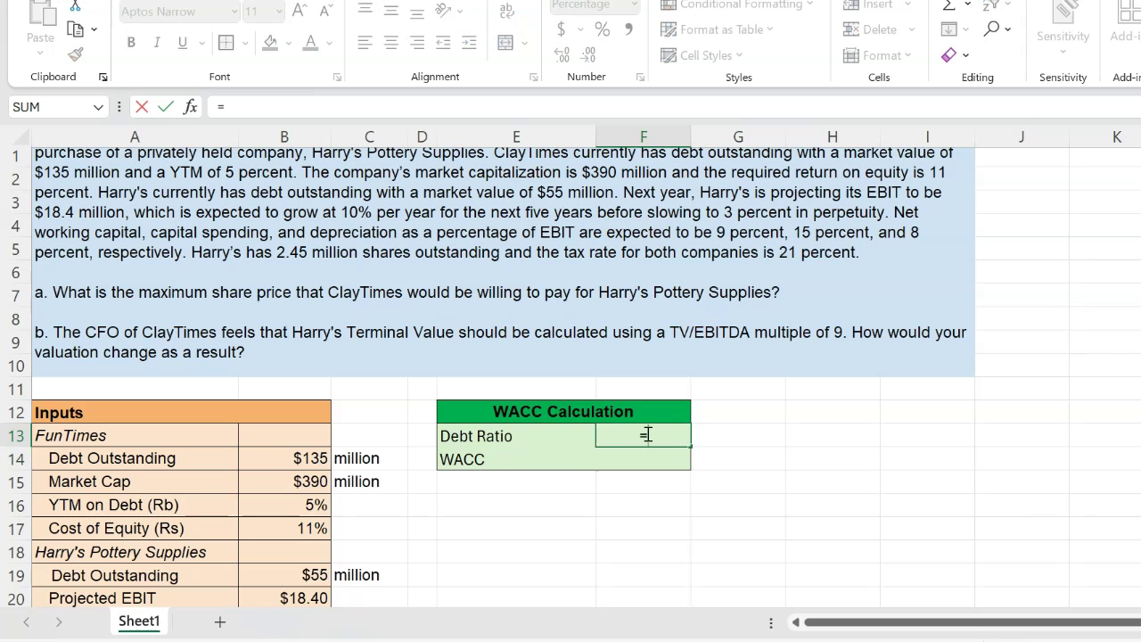
left_click(306, 458)
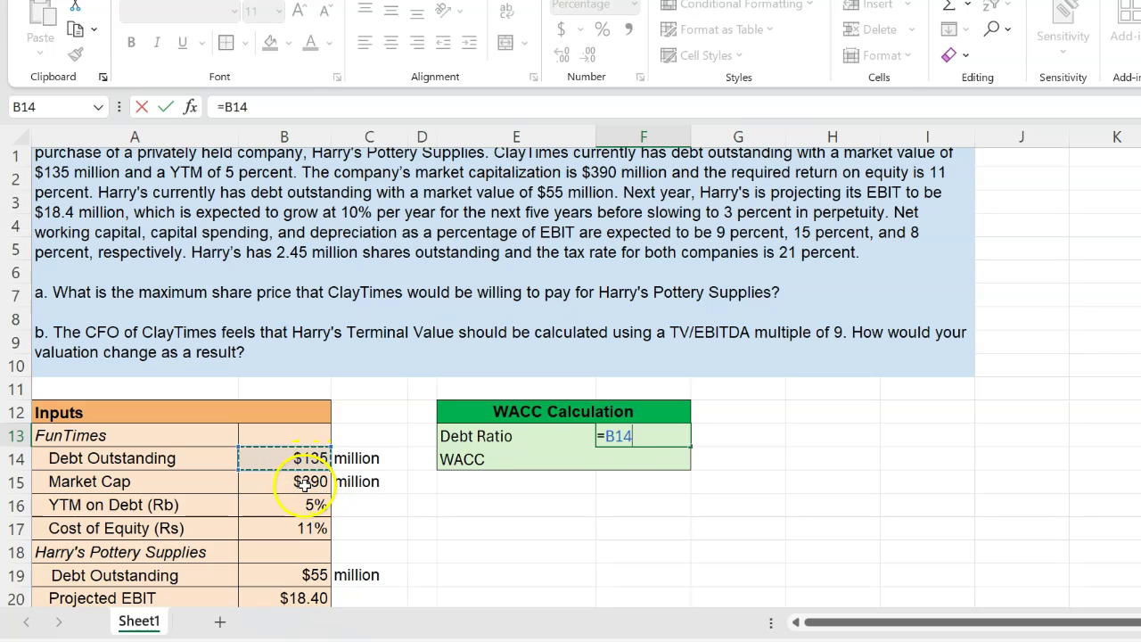
type("/(")
left_click(307, 457)
type("+")
left_click(308, 479)
type(")")
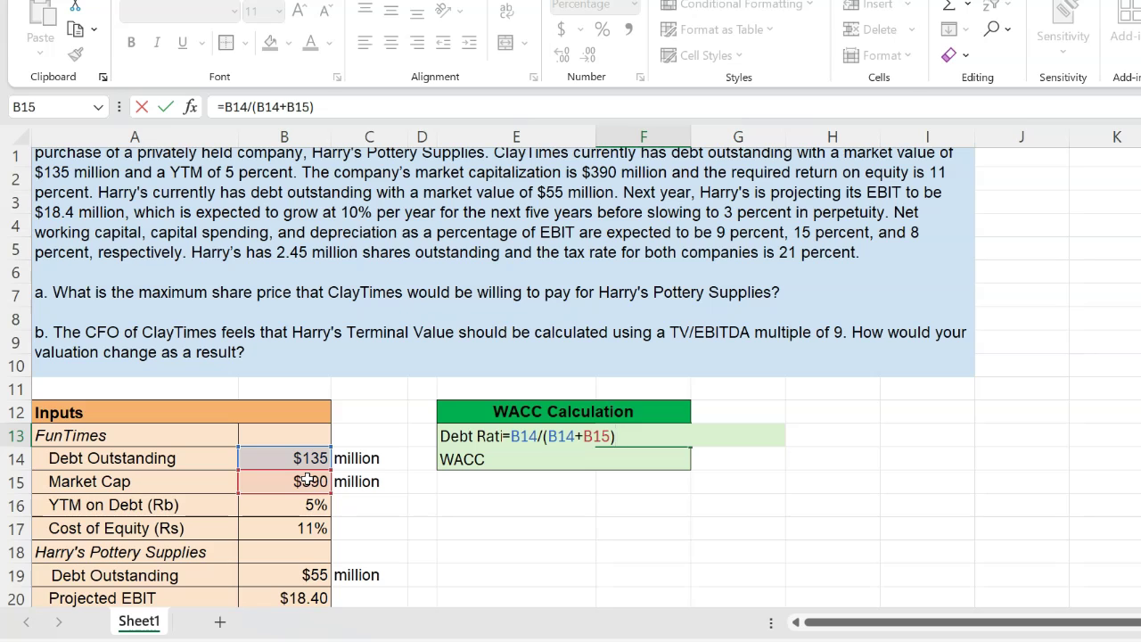
key("Return")
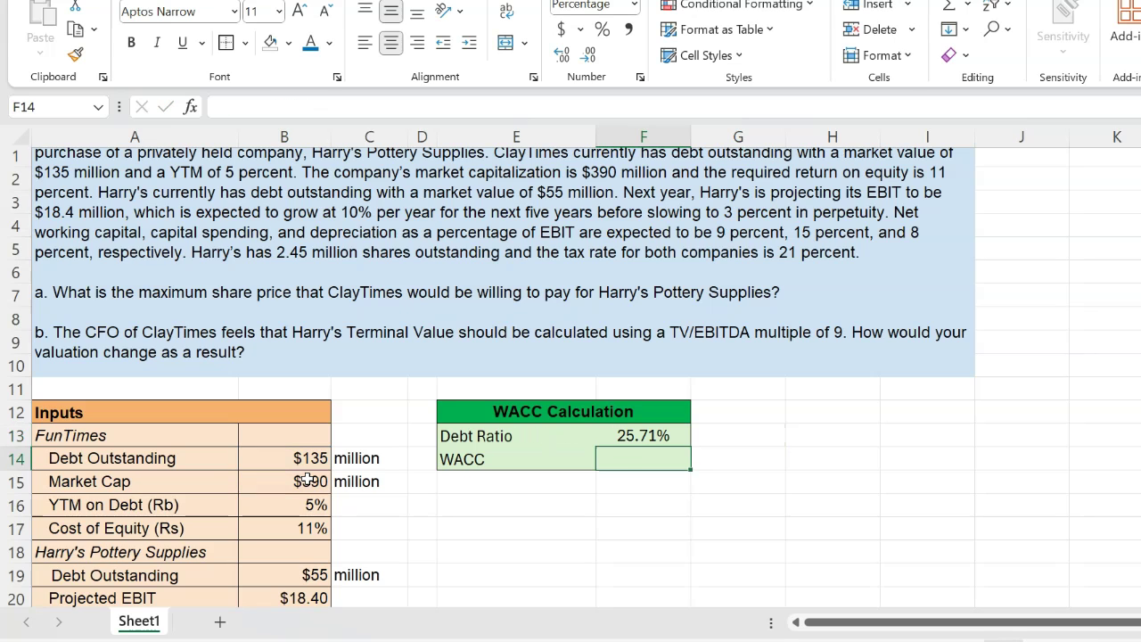
Step: Begin the WACC formula in F14 with =( followed by the Debt Ratio reference
left_click(637, 460)
type("=(")
left_click(636, 437)
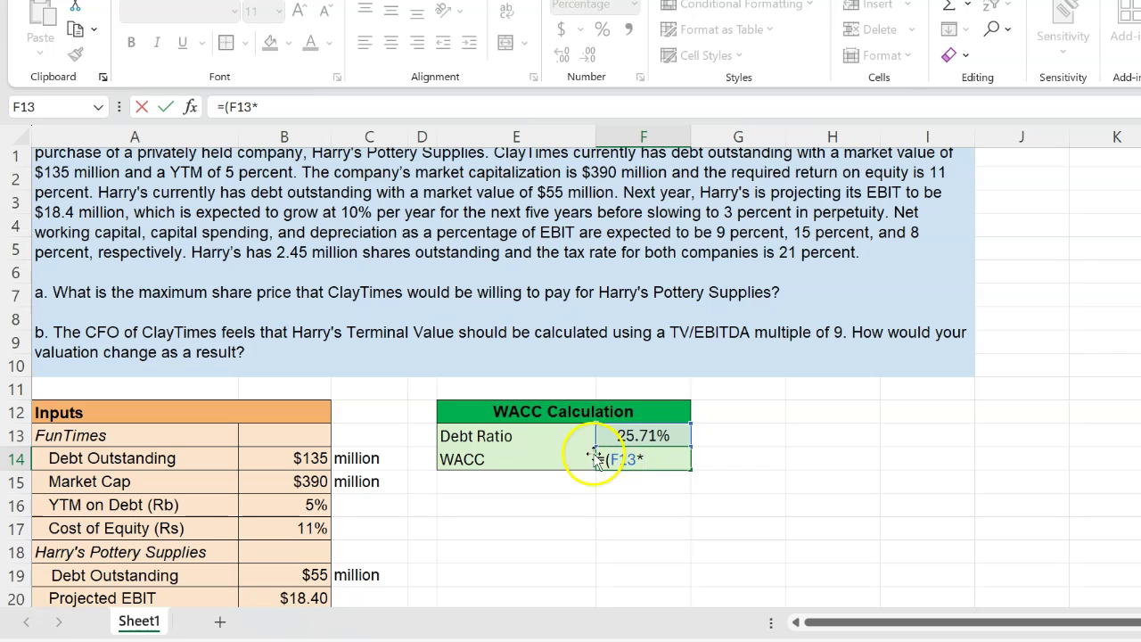
Step: Add the after-tax debt term, YTM on Debt times (1 minus Tax Rate), to the WACC
left_click(309, 505)
type("*(1-")
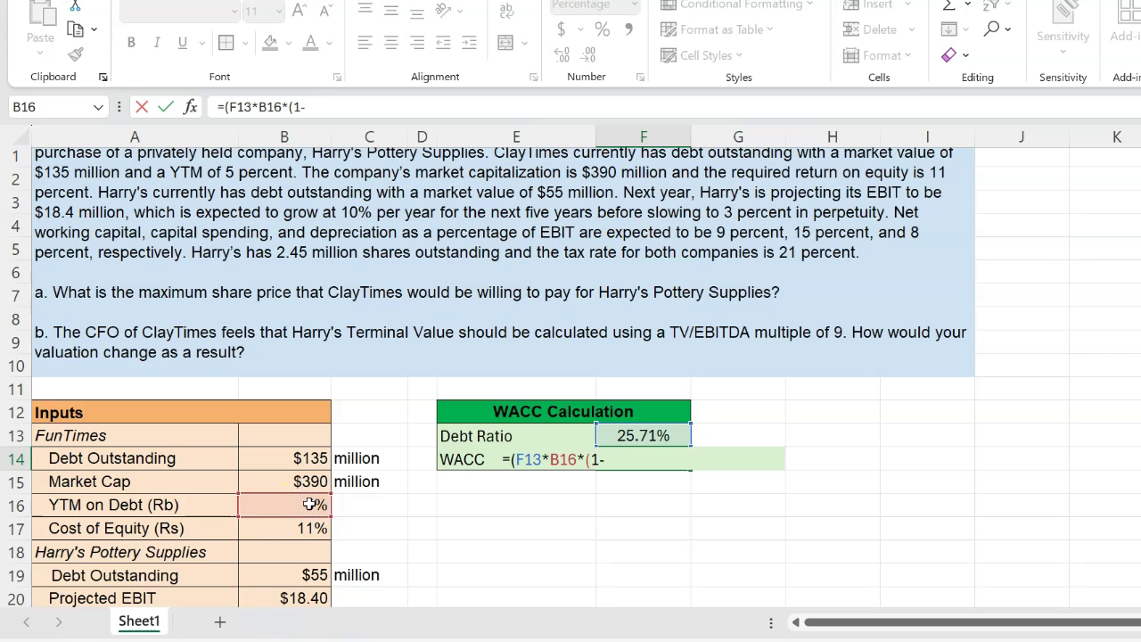
scroll(264, 503, "down", 2)
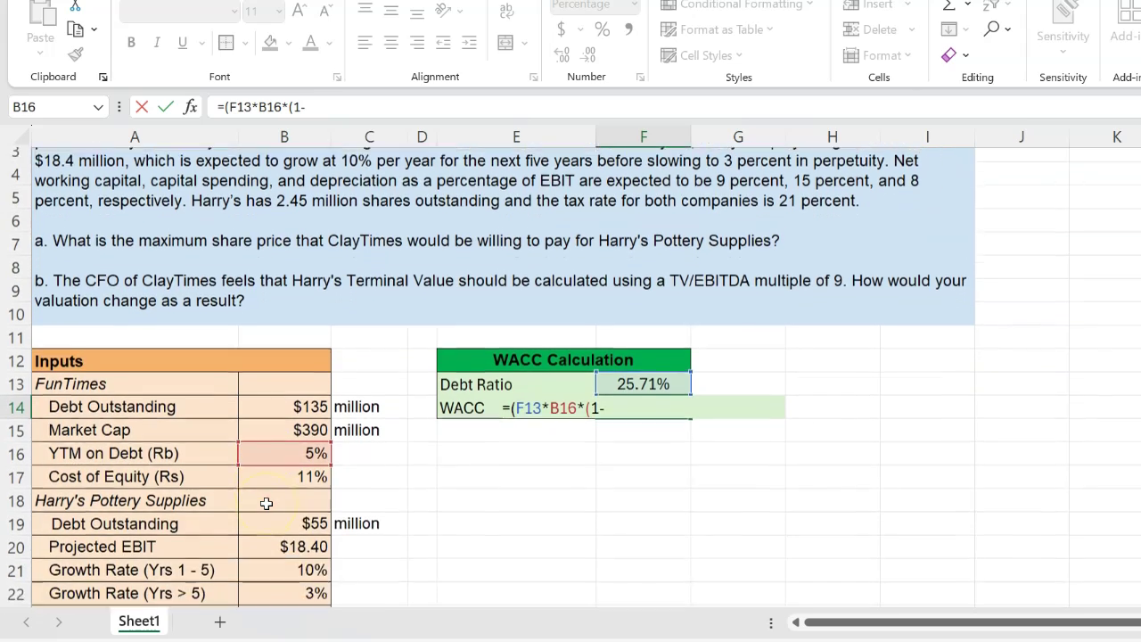
scroll(266, 504, "down", 1)
scroll(266, 504, "down", 1)
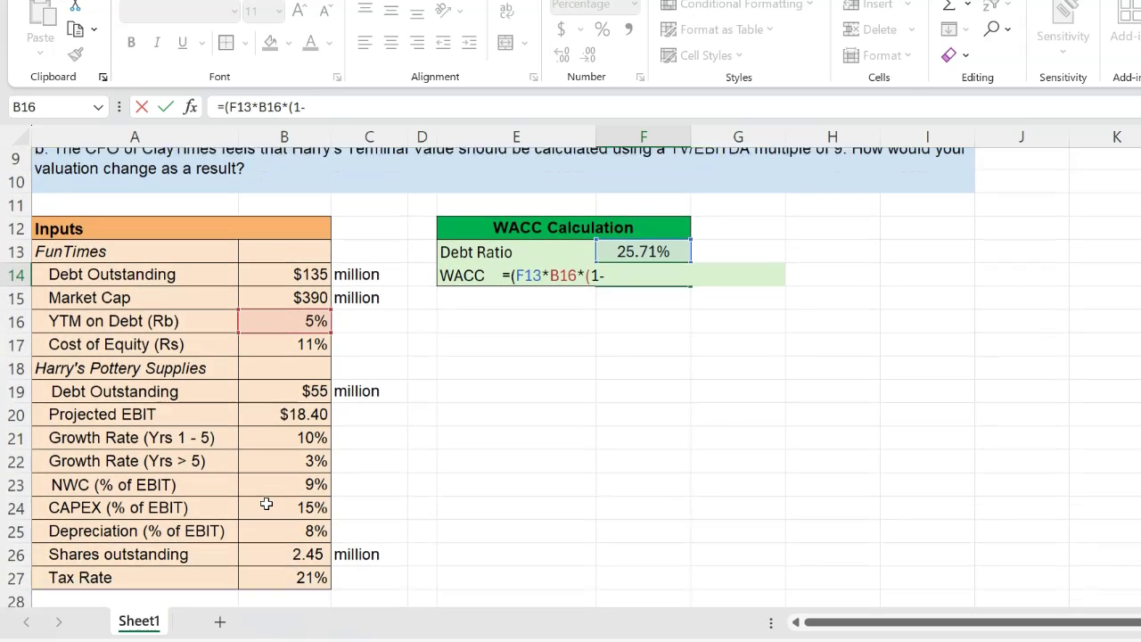
left_click(307, 530)
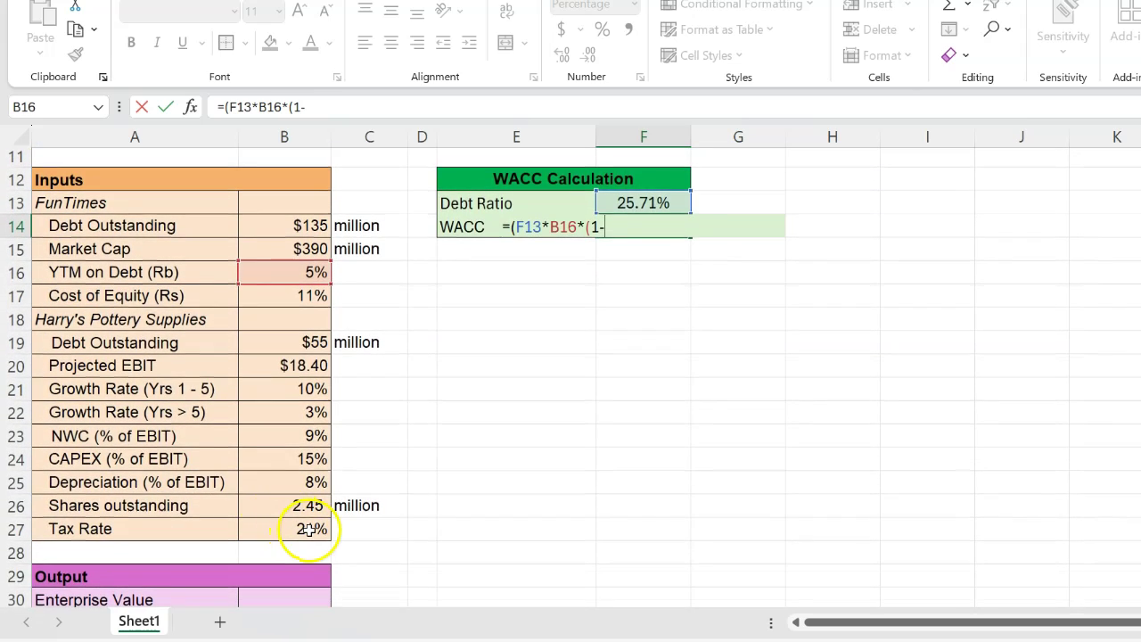
left_click(308, 530)
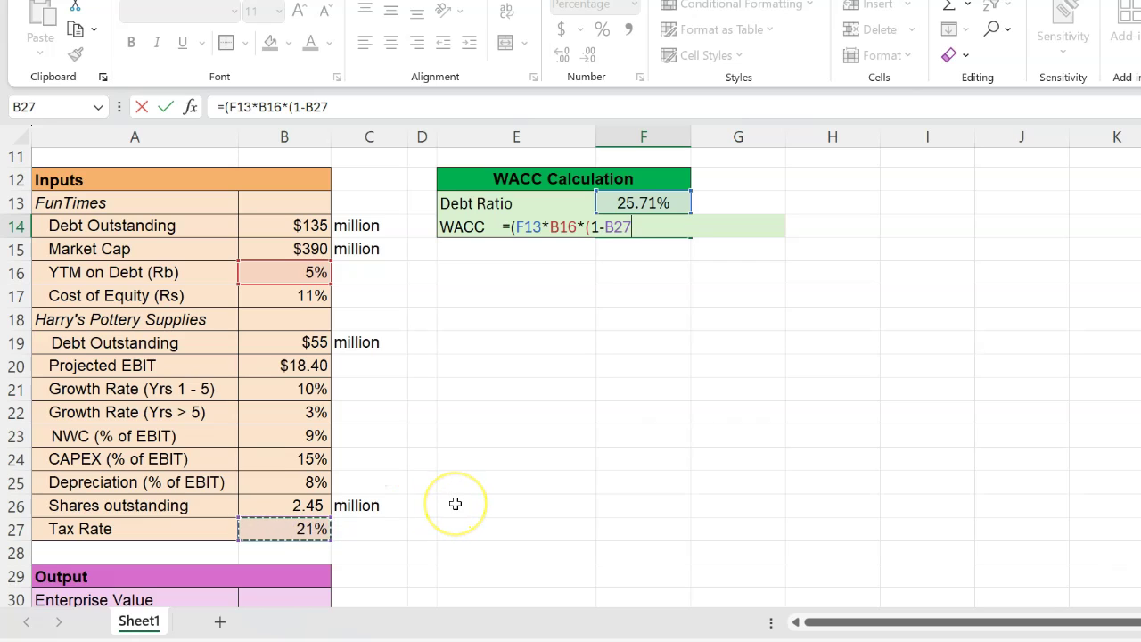
type("))+(1-")
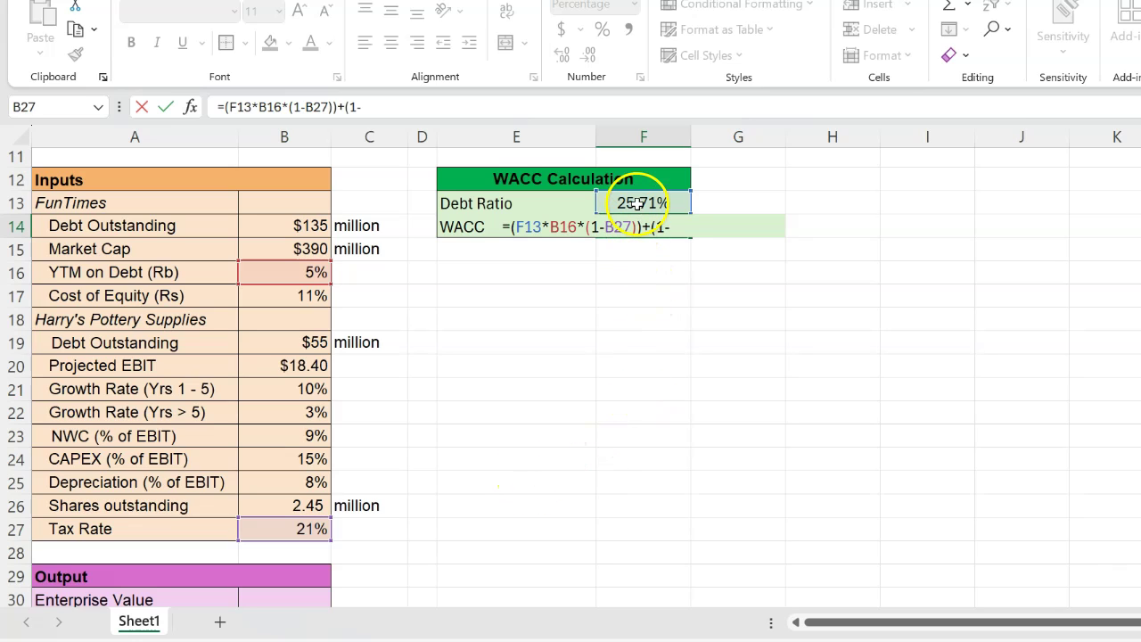
Step: Finish the WACC with (1-F13) times the Cost of Equity, giving 9.19%
left_click(638, 204)
type(")*(")
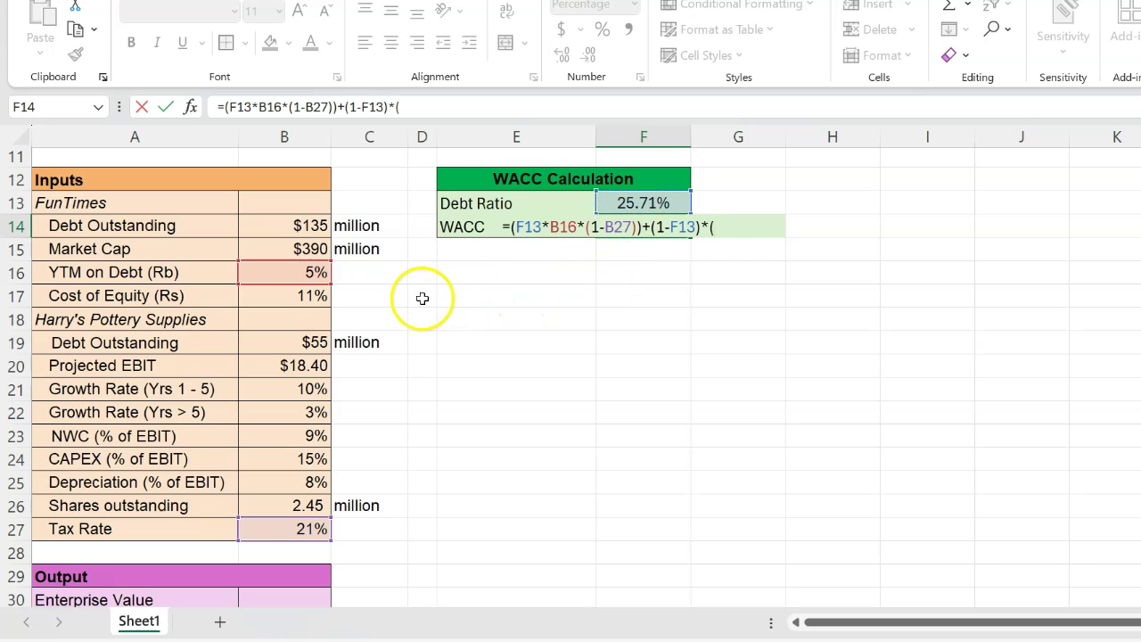
left_click(312, 295)
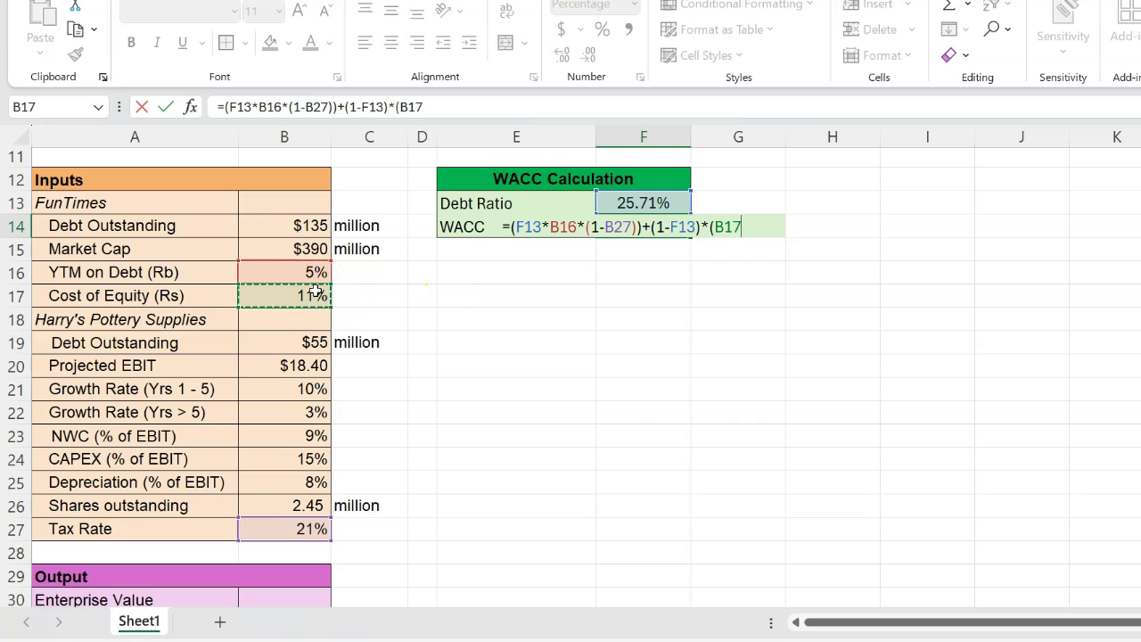
type(")")
key("Return")
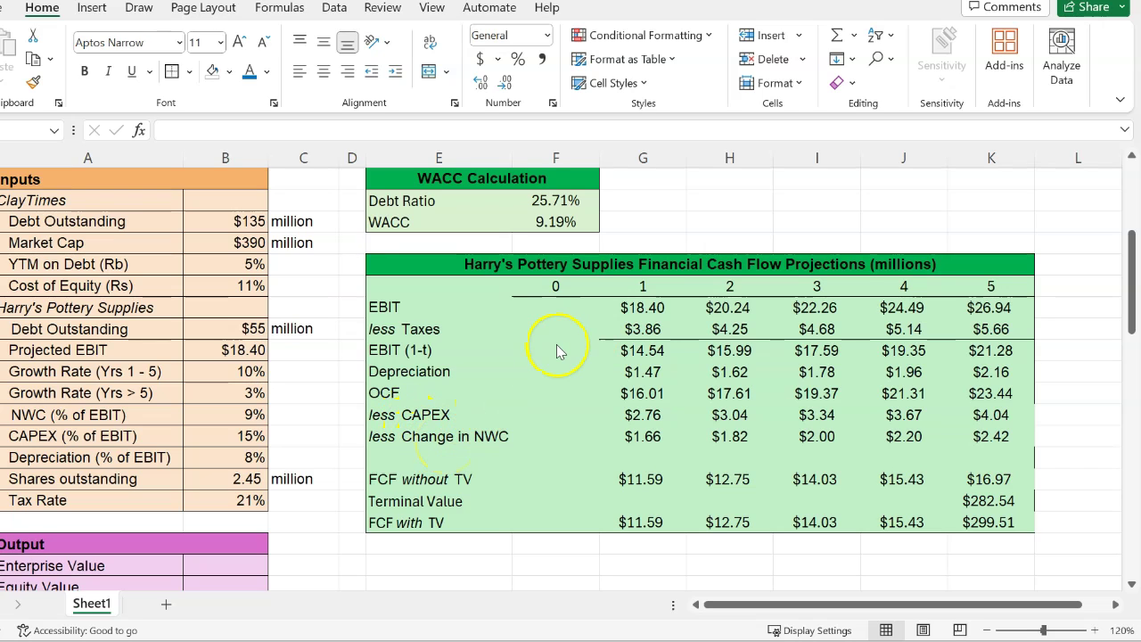
left_click(642, 308)
double_click(642, 308)
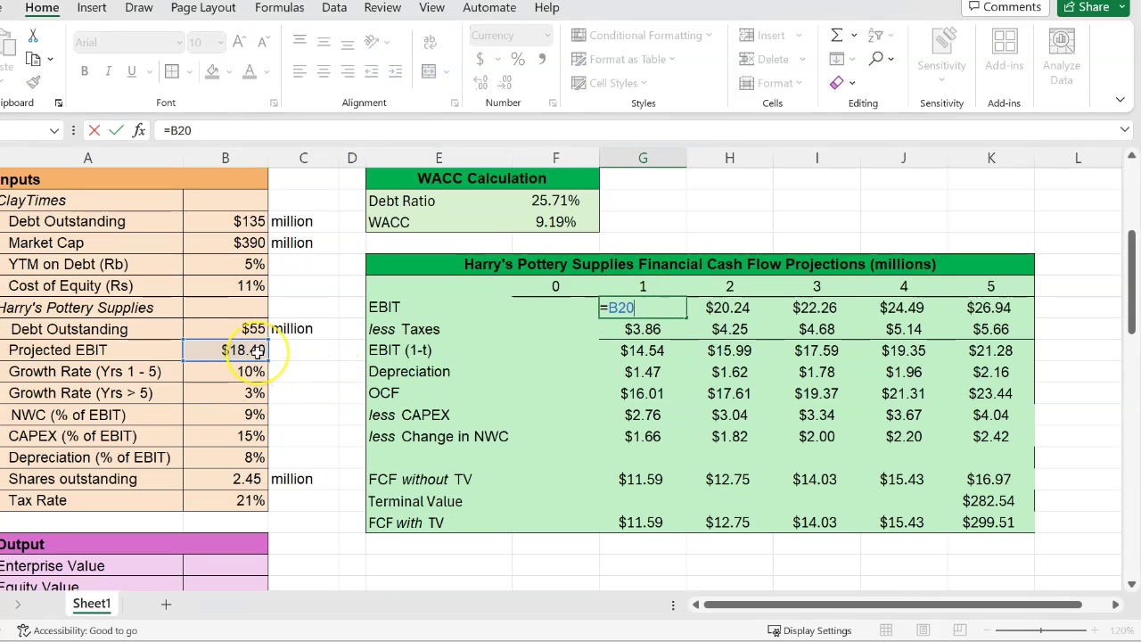
key("Escape")
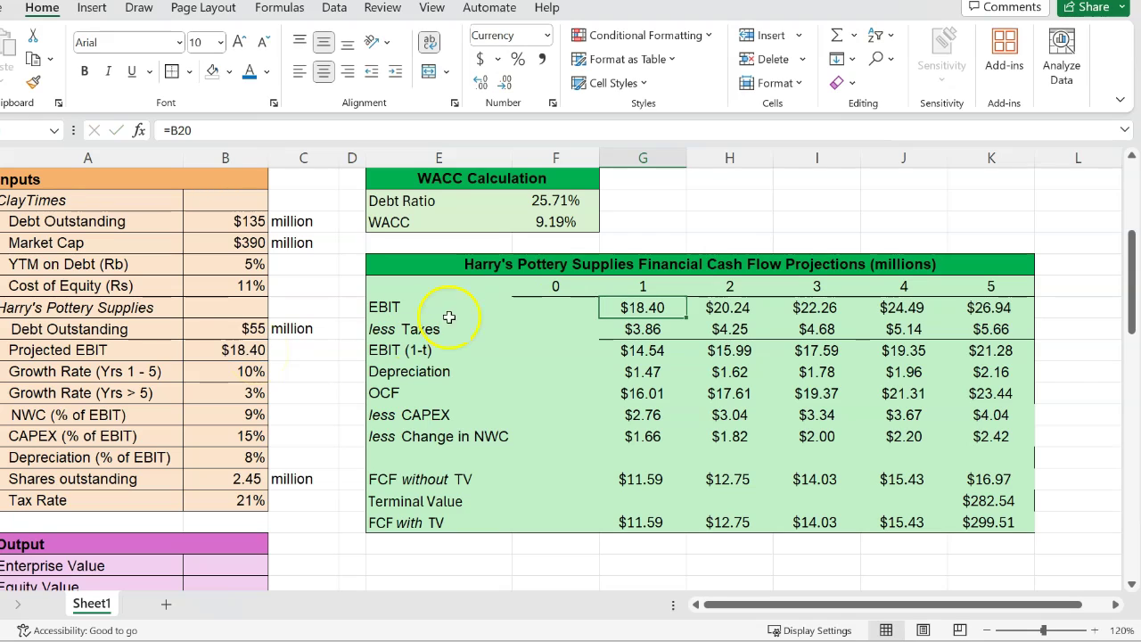
double_click(733, 309)
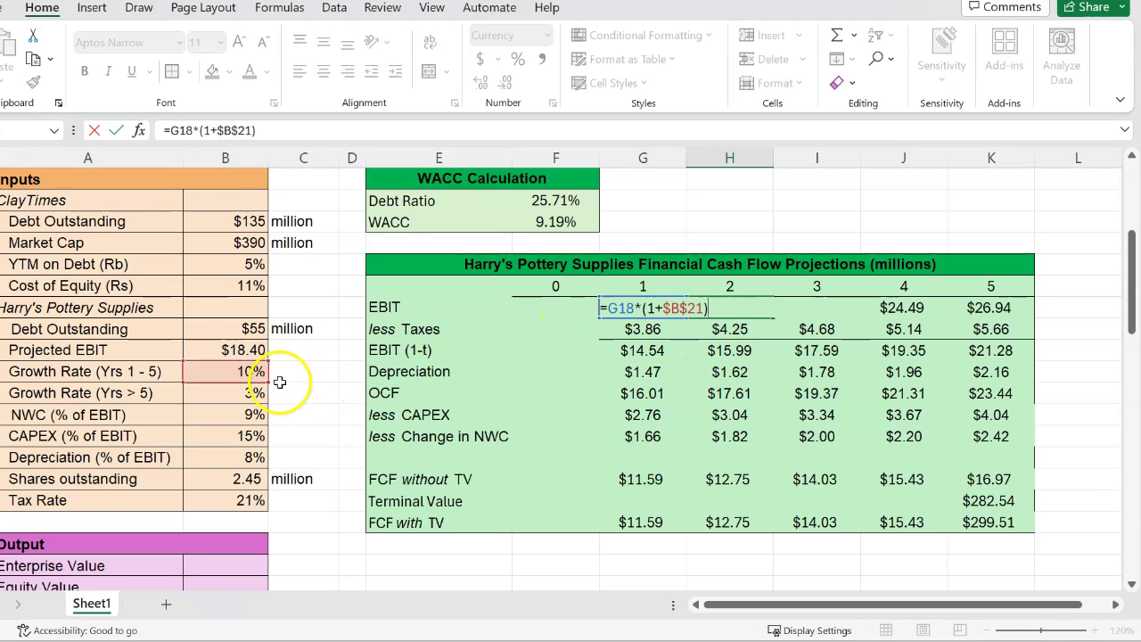
key("Escape")
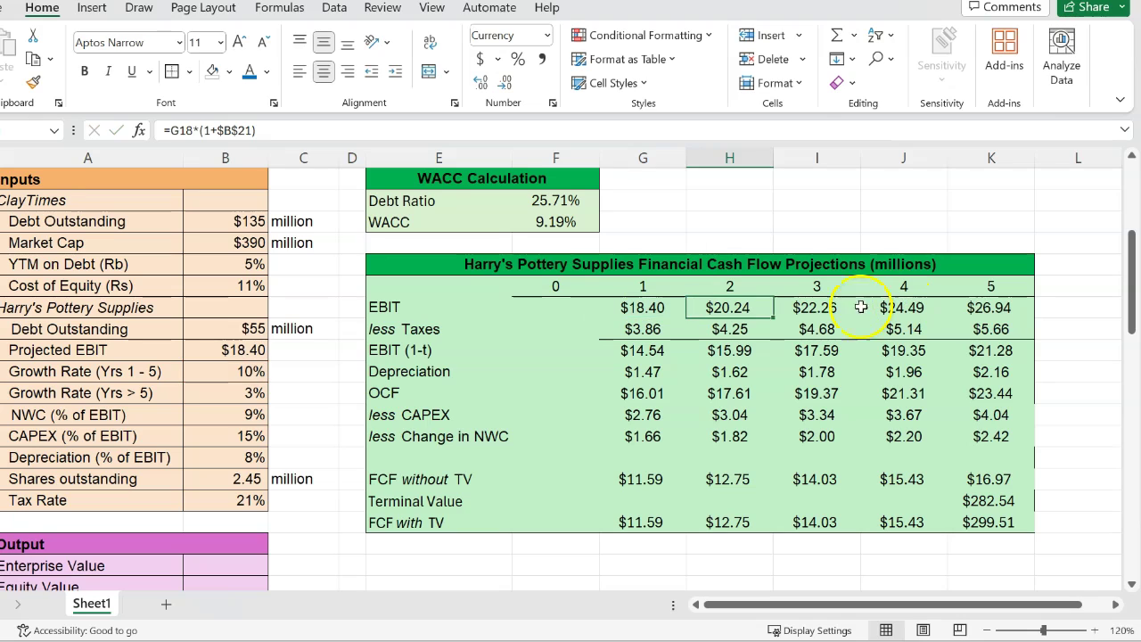
double_click(816, 308)
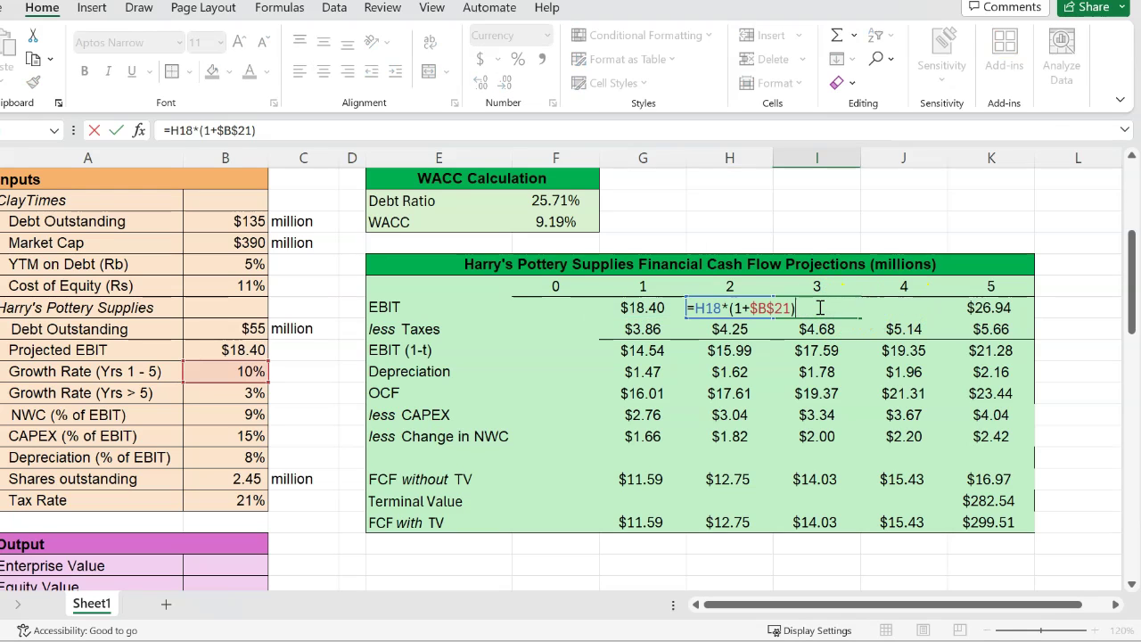
key("Escape")
double_click(642, 330)
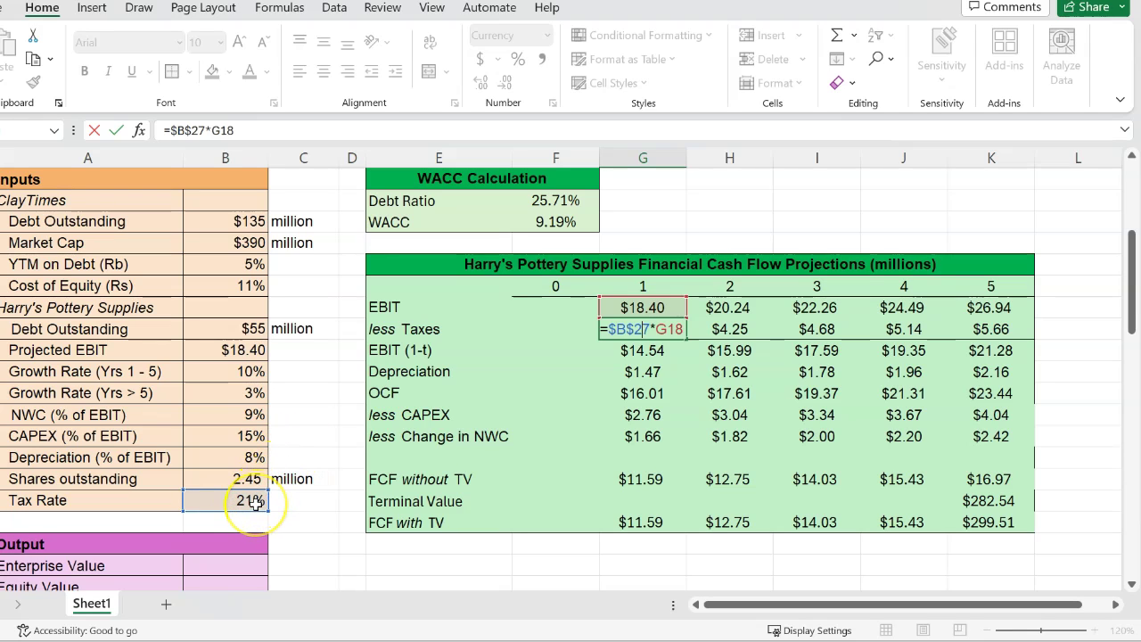
key("Escape")
double_click(642, 351)
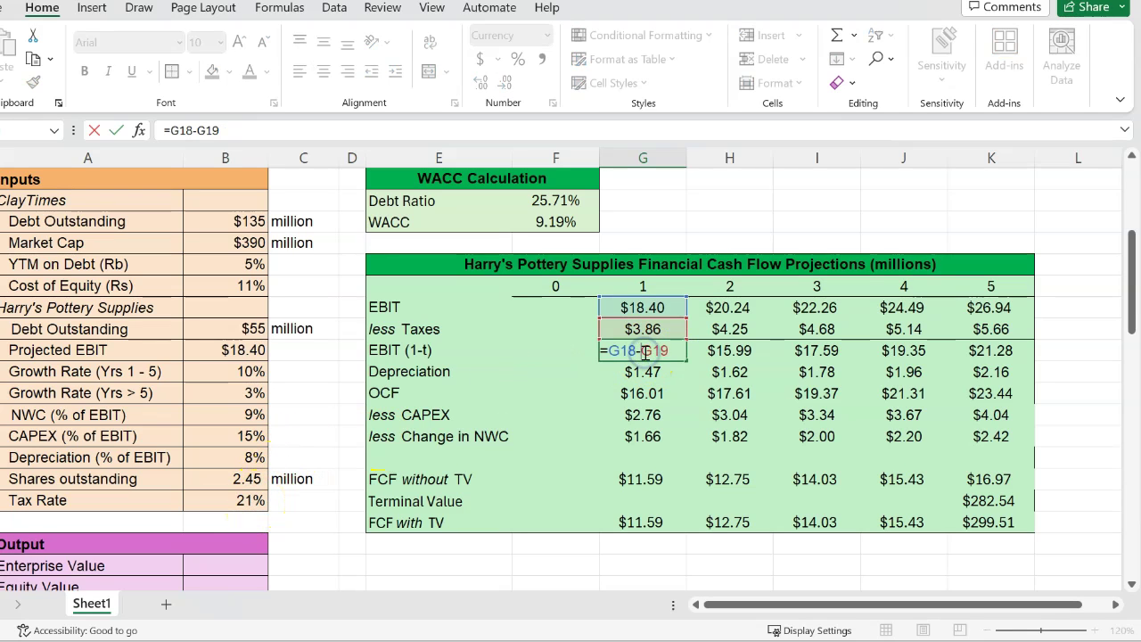
key("Escape")
left_click(653, 372)
double_click(652, 373)
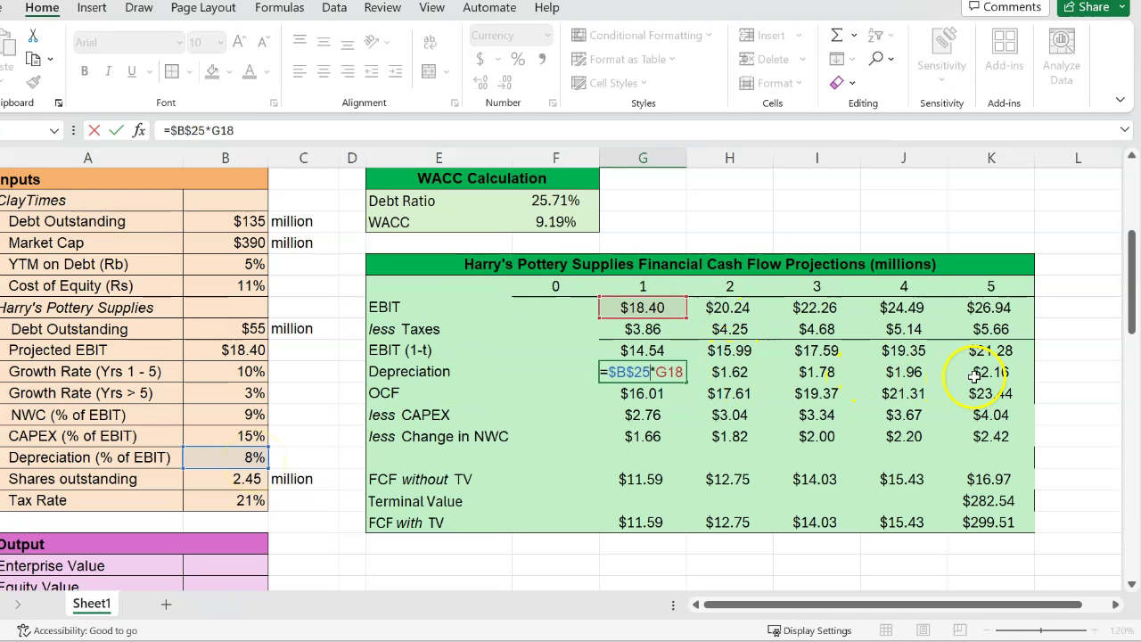
key("ctrl+Return")
double_click(656, 393)
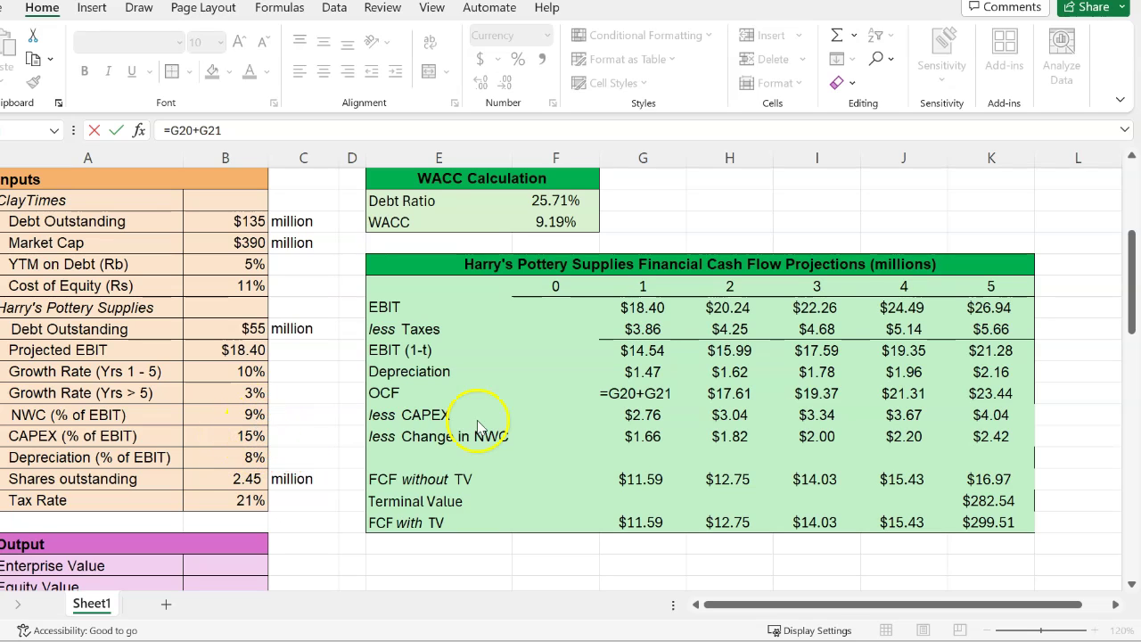
left_click(641, 415)
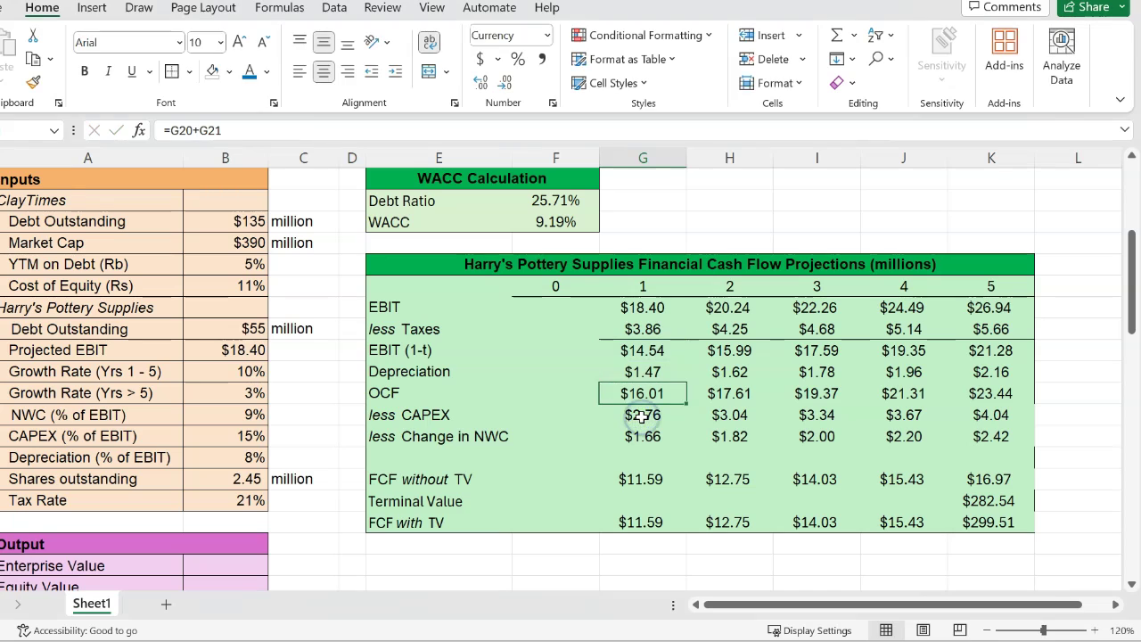
double_click(641, 436)
key("Escape")
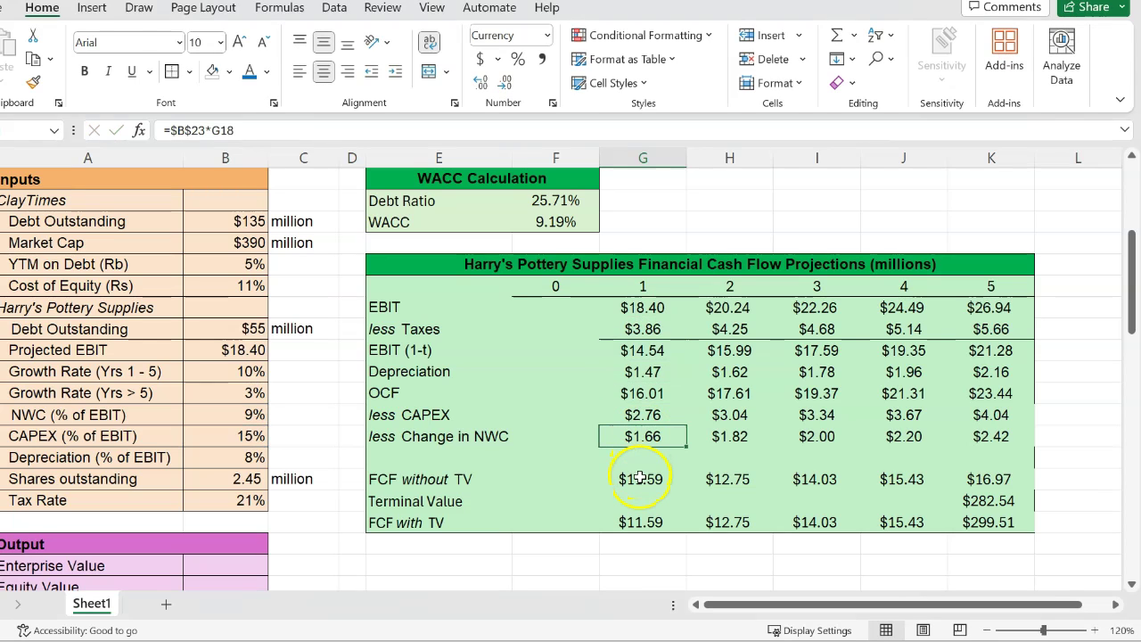
double_click(640, 478)
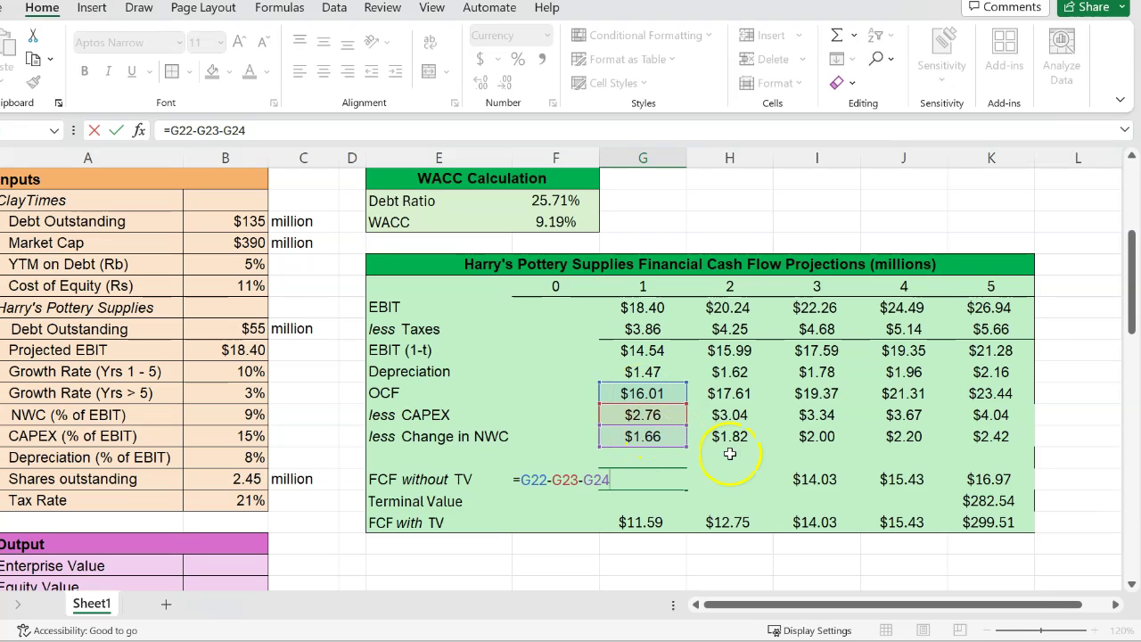
key("ctrl+Return")
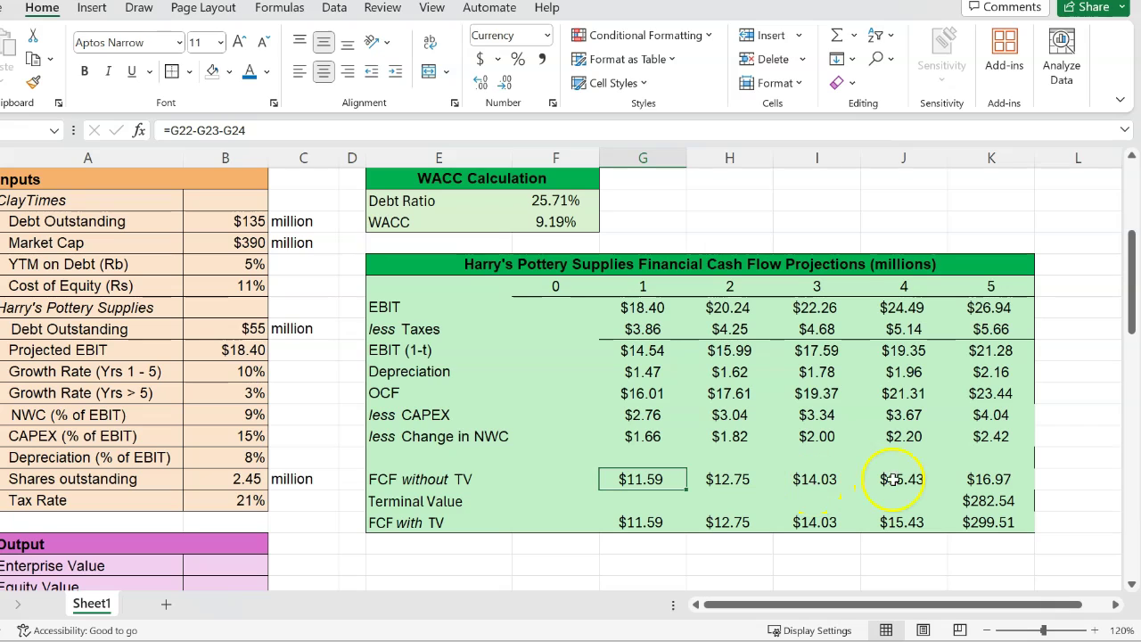
left_click(982, 480)
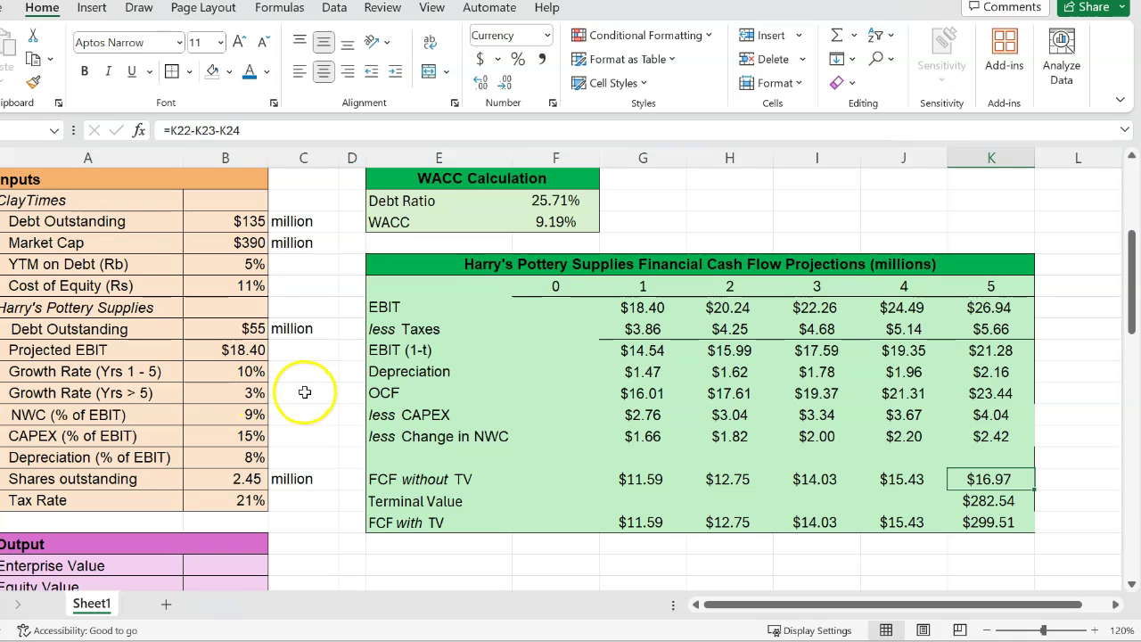
scroll(304, 392, "up", 2)
scroll(288, 255, "down", 3)
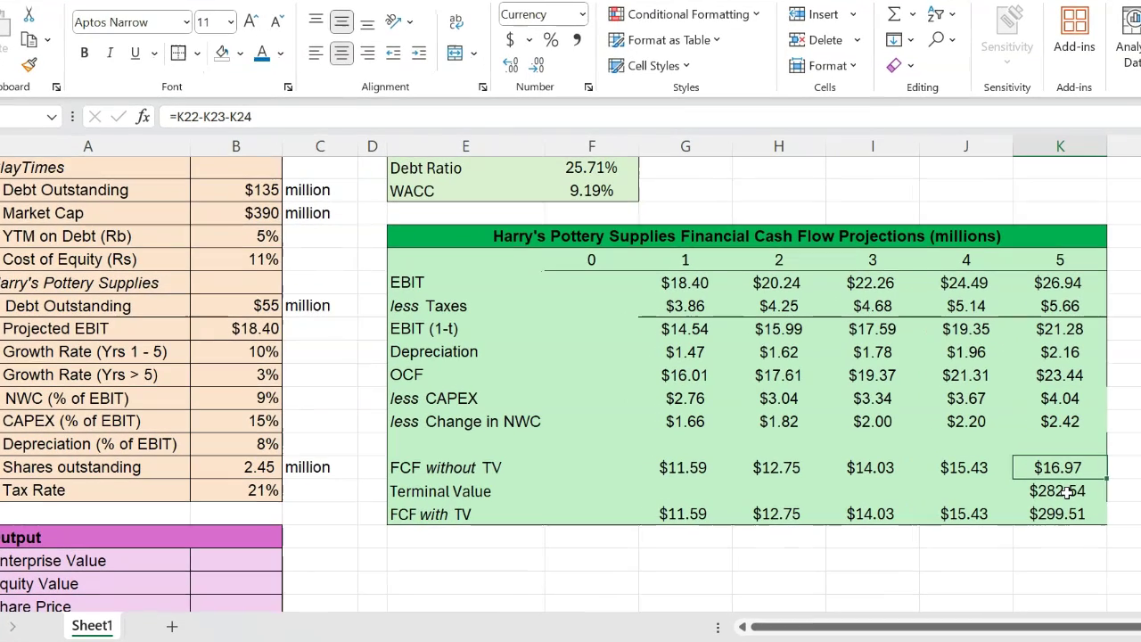
double_click(995, 478)
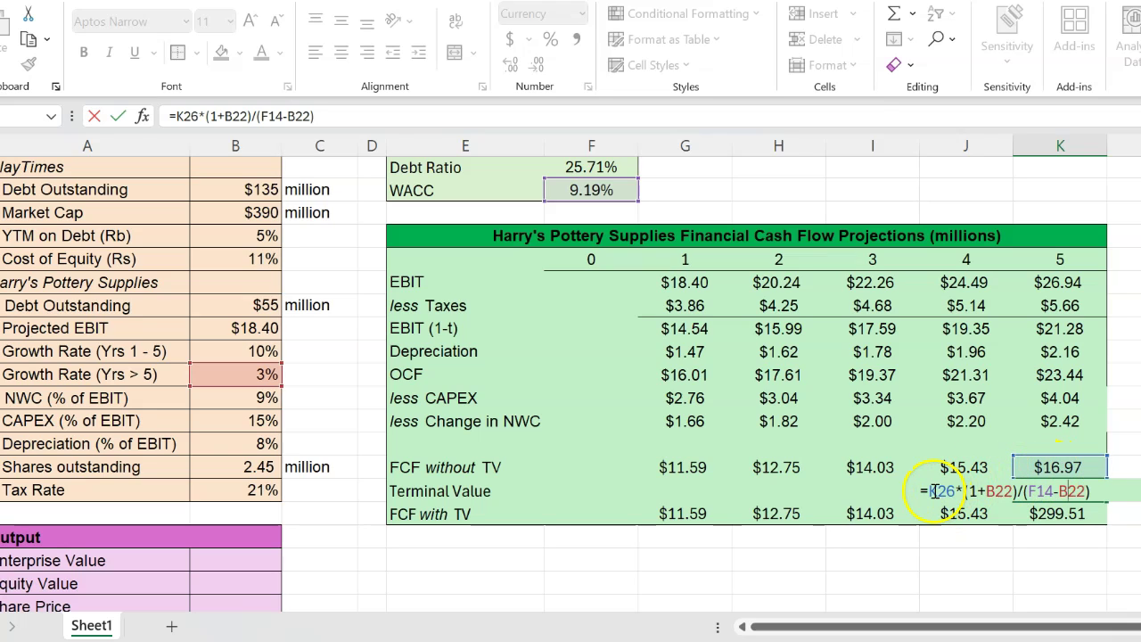
left_click_drag(971, 492, 997, 492)
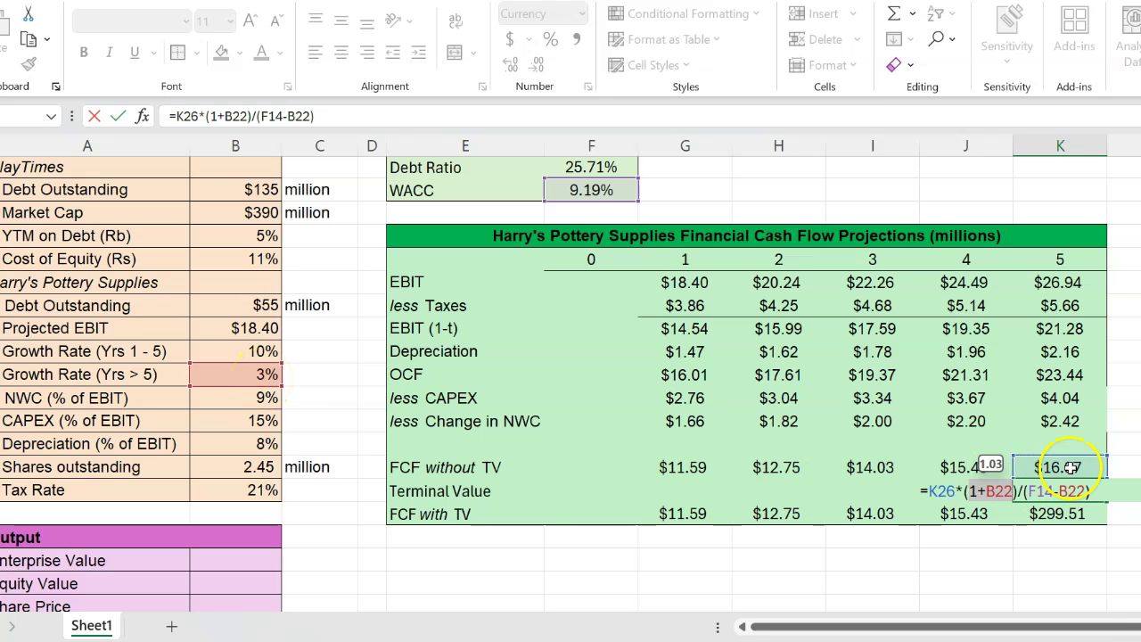
left_click_drag(929, 491, 1017, 491)
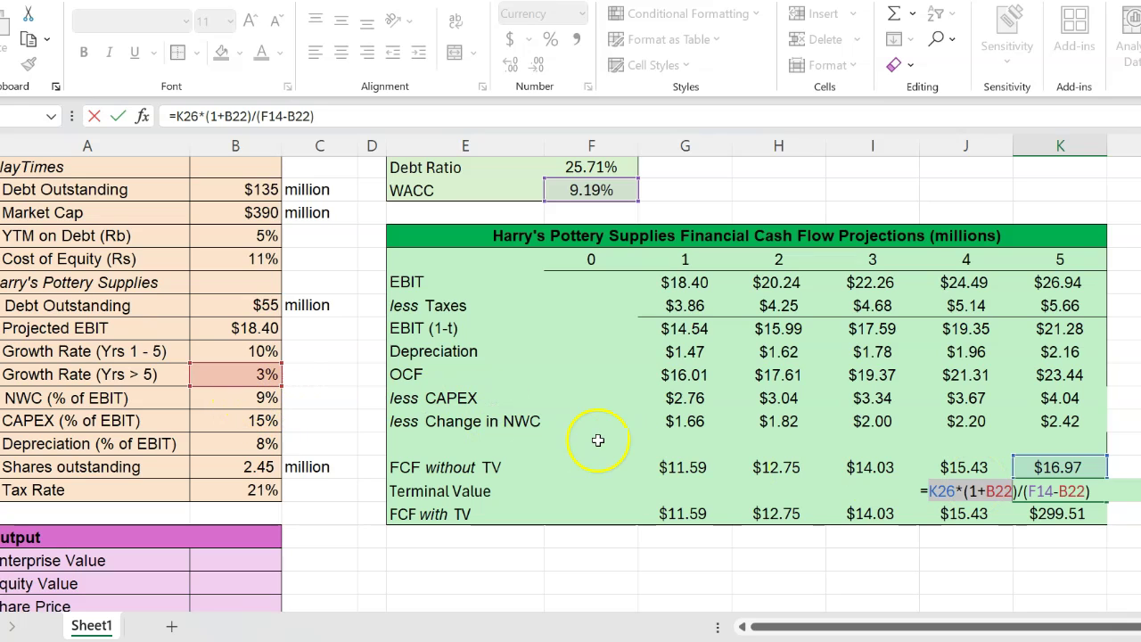
key("ctrl+Return")
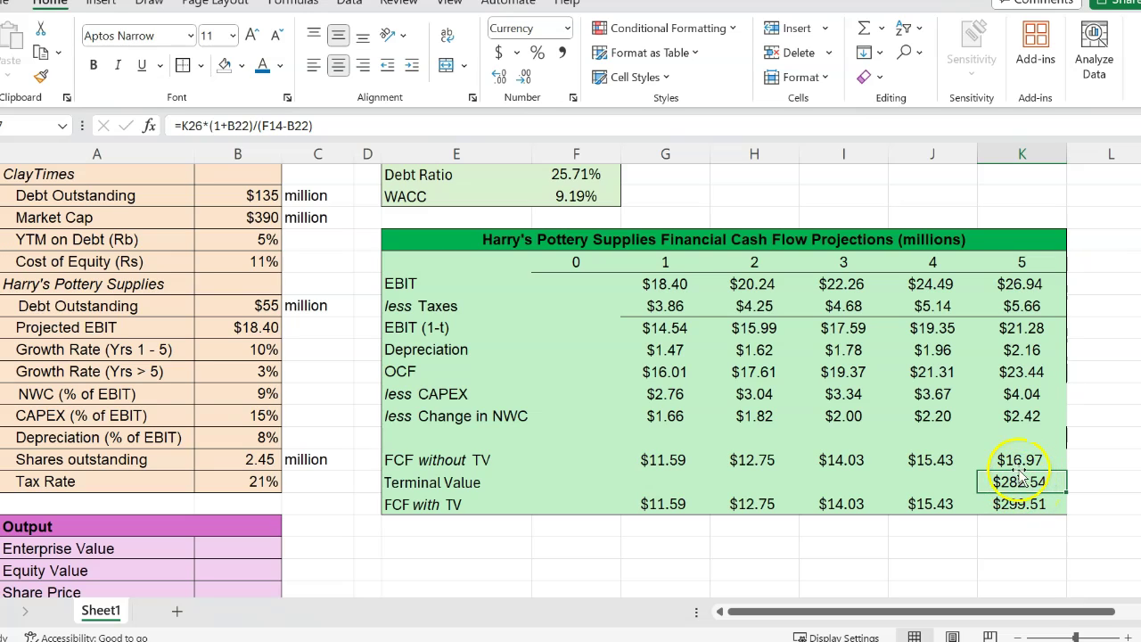
left_click(1023, 459)
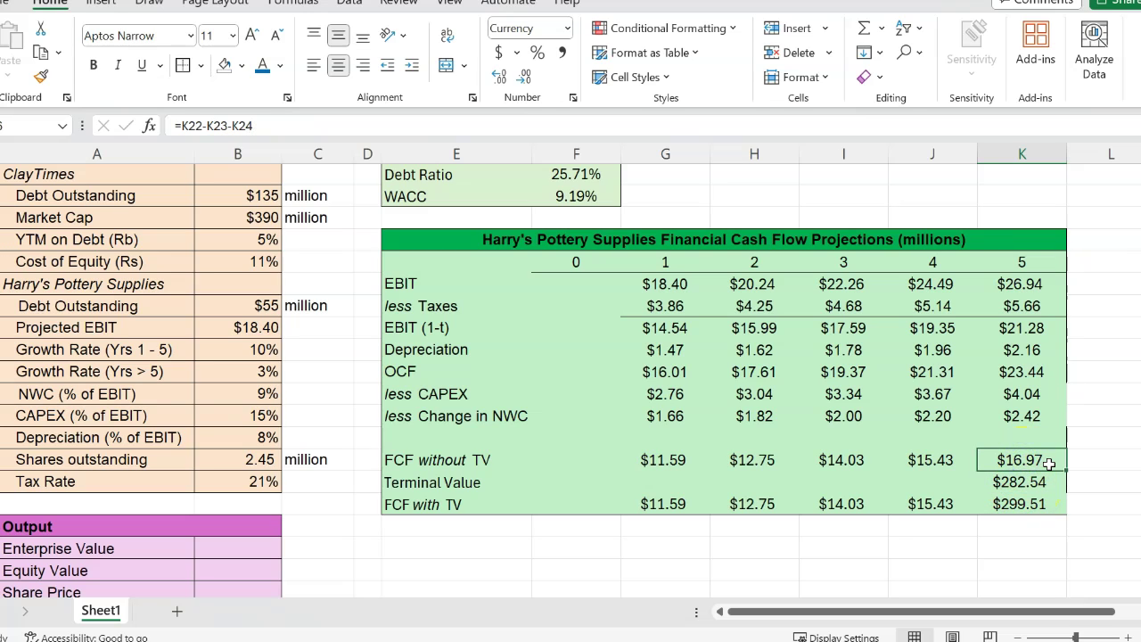
left_click(1028, 482)
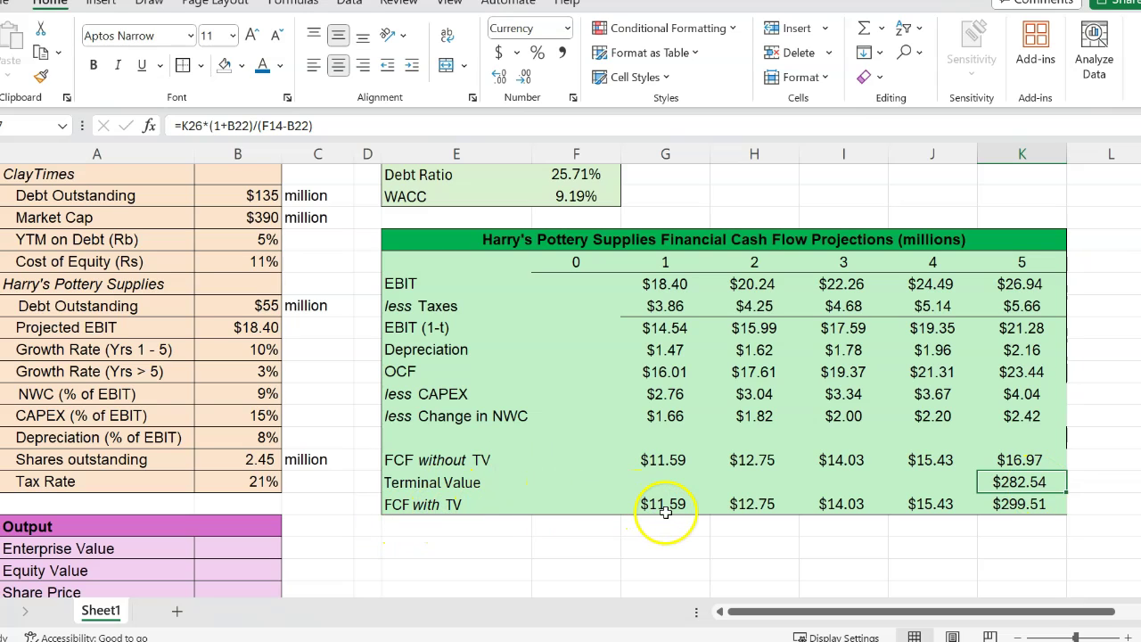
left_click_drag(666, 505, 932, 503)
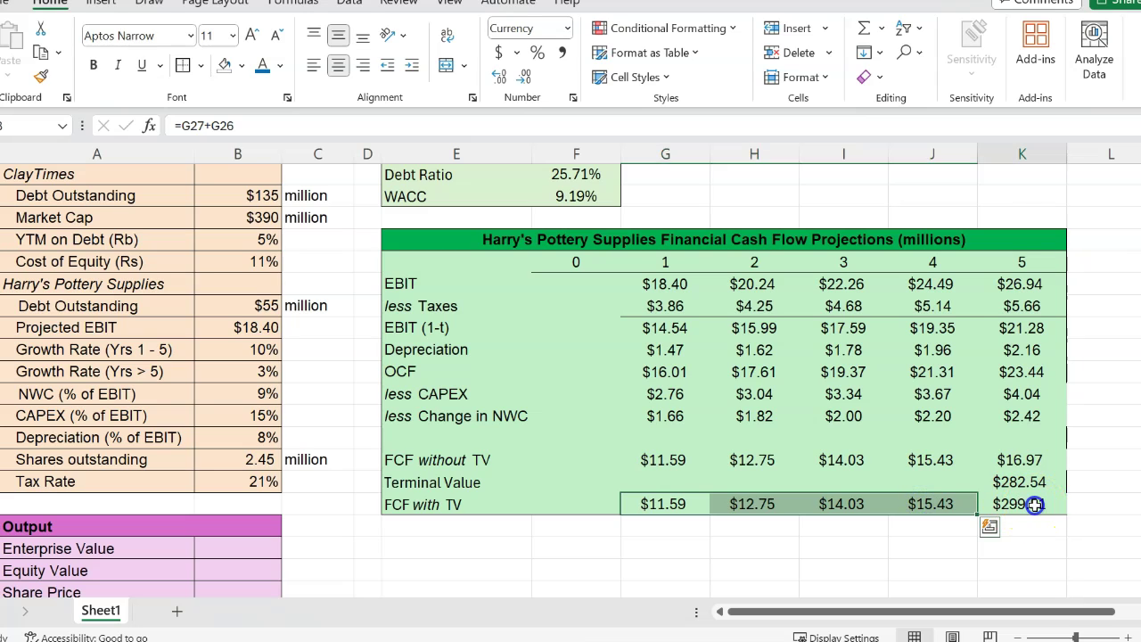
double_click(1025, 502)
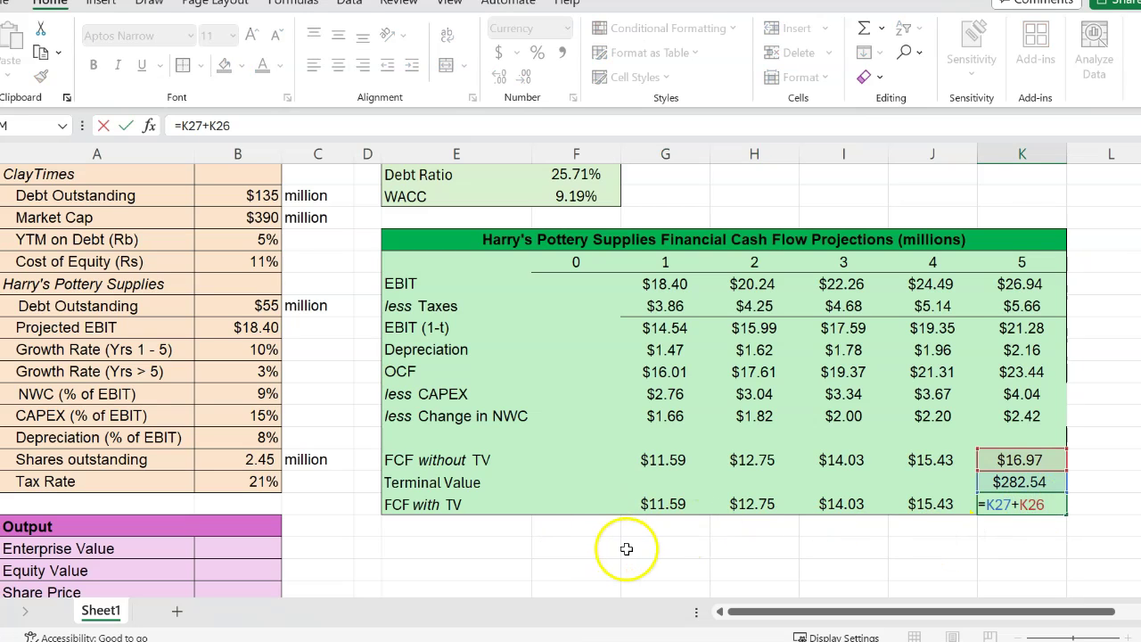
key("ctrl+Return")
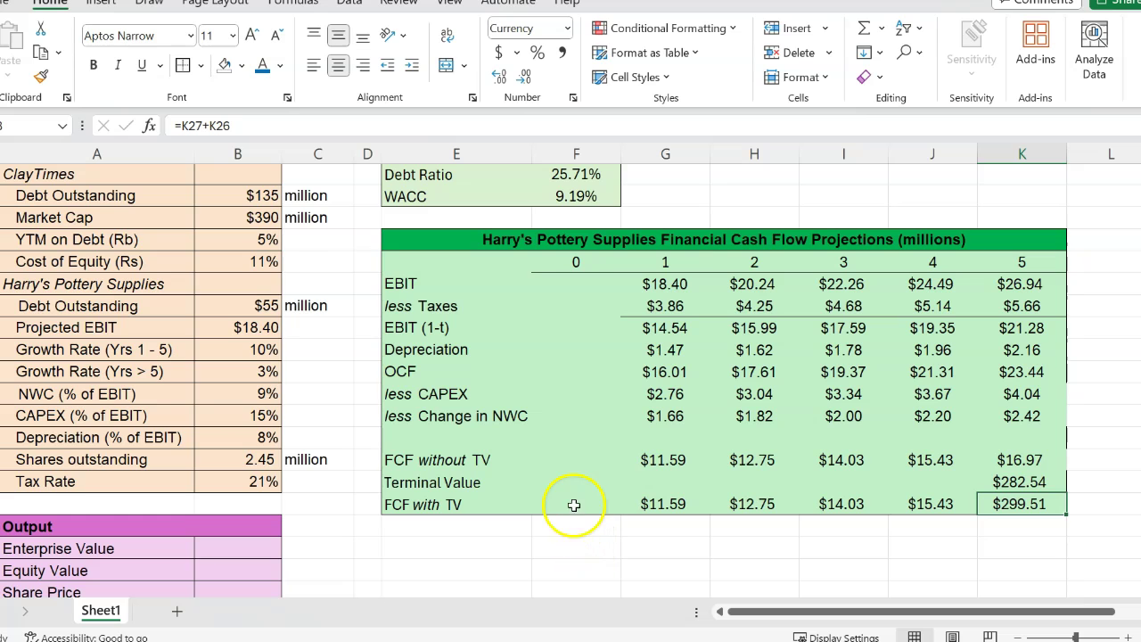
scroll(571, 504, "down", 1)
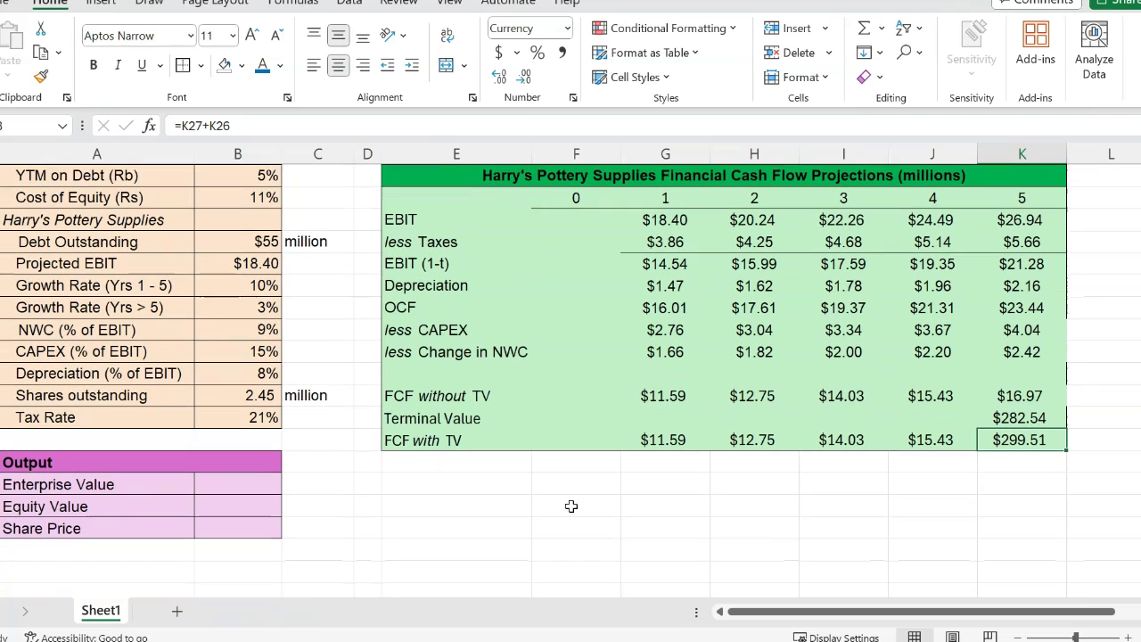
left_click(580, 440)
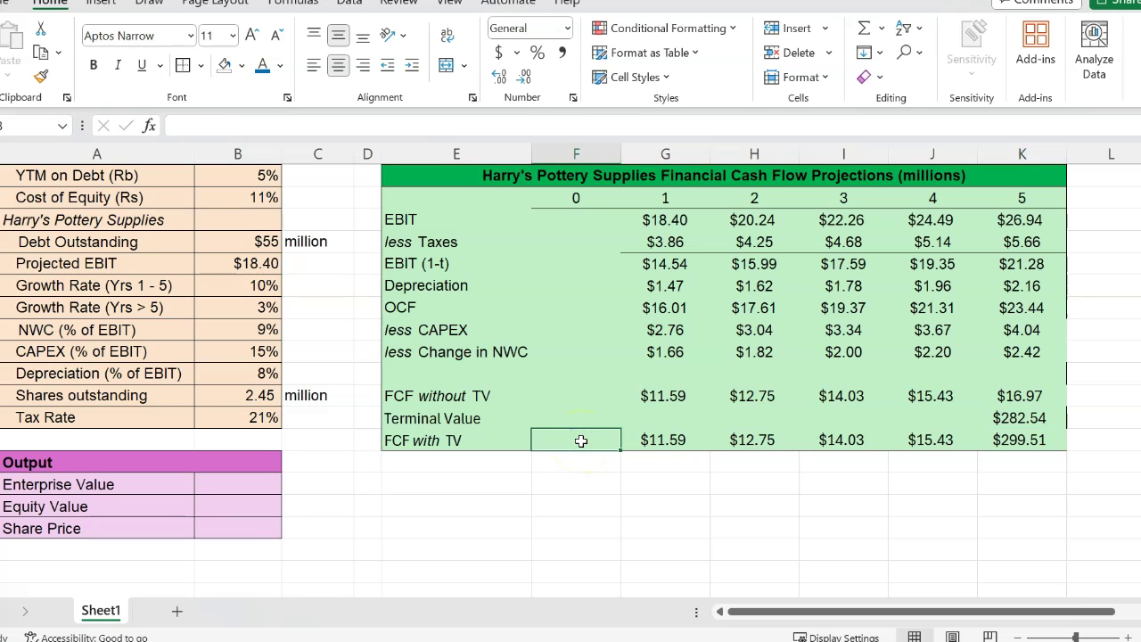
left_click(667, 442)
left_click_drag(667, 442, 1000, 441)
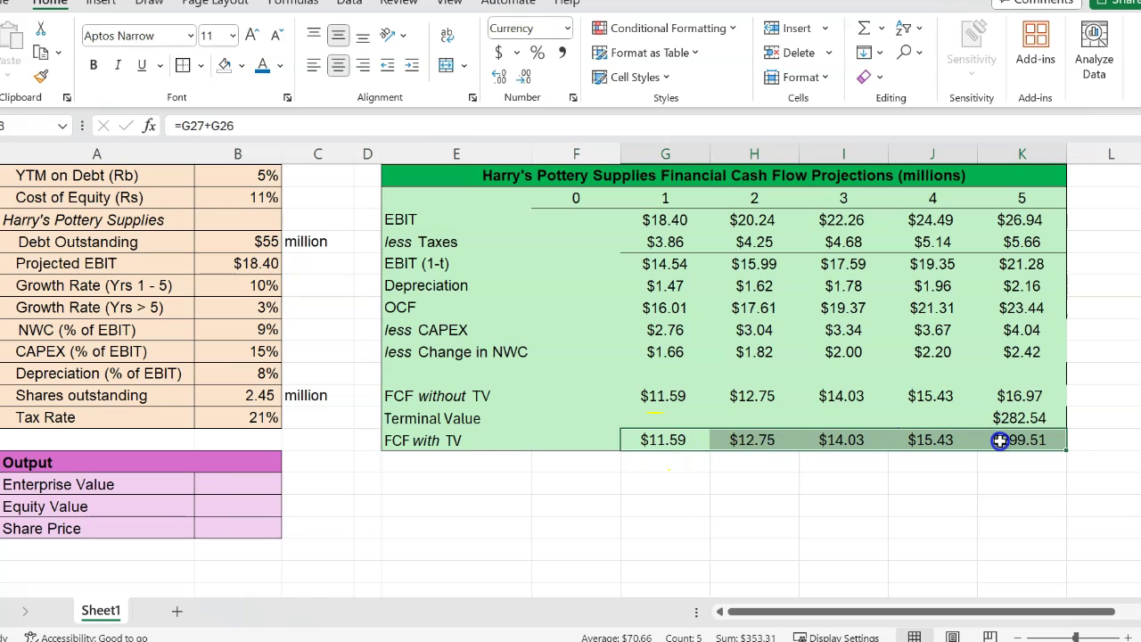
left_click(566, 438)
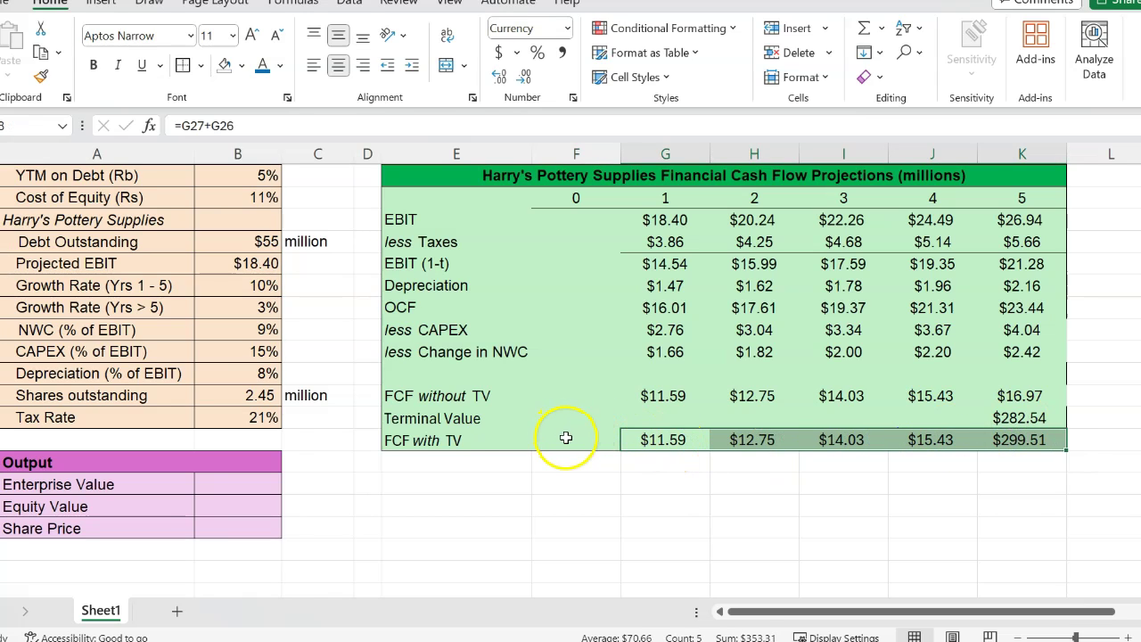
Step: Set Enterprise Value to =NPV(F14, G28:K28), giving $235.94
left_click(231, 482)
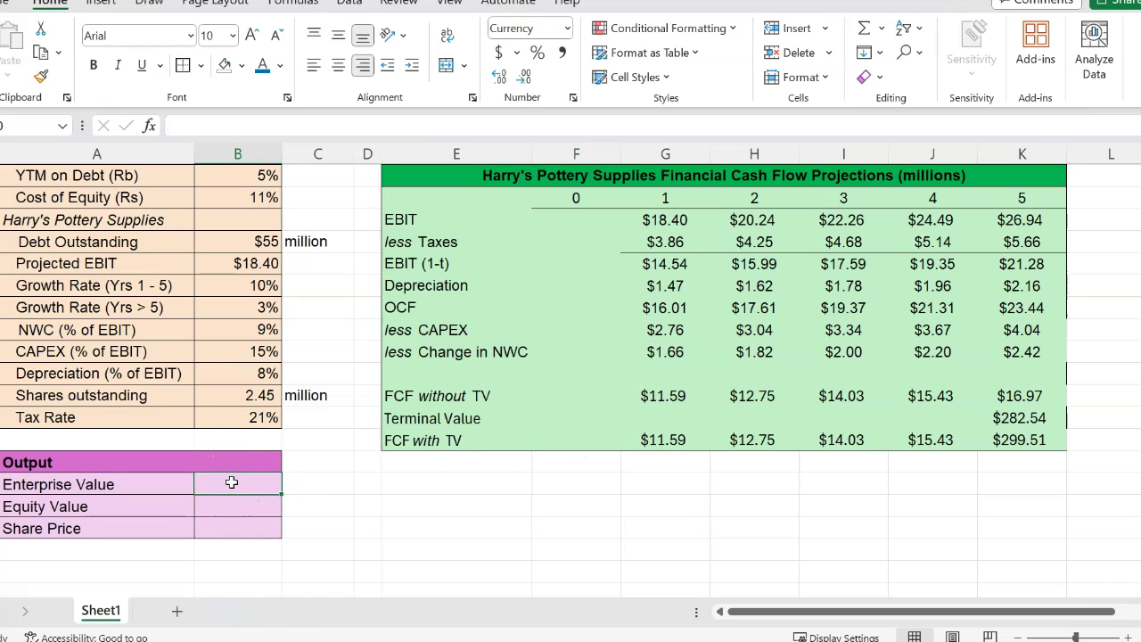
type("=npv(")
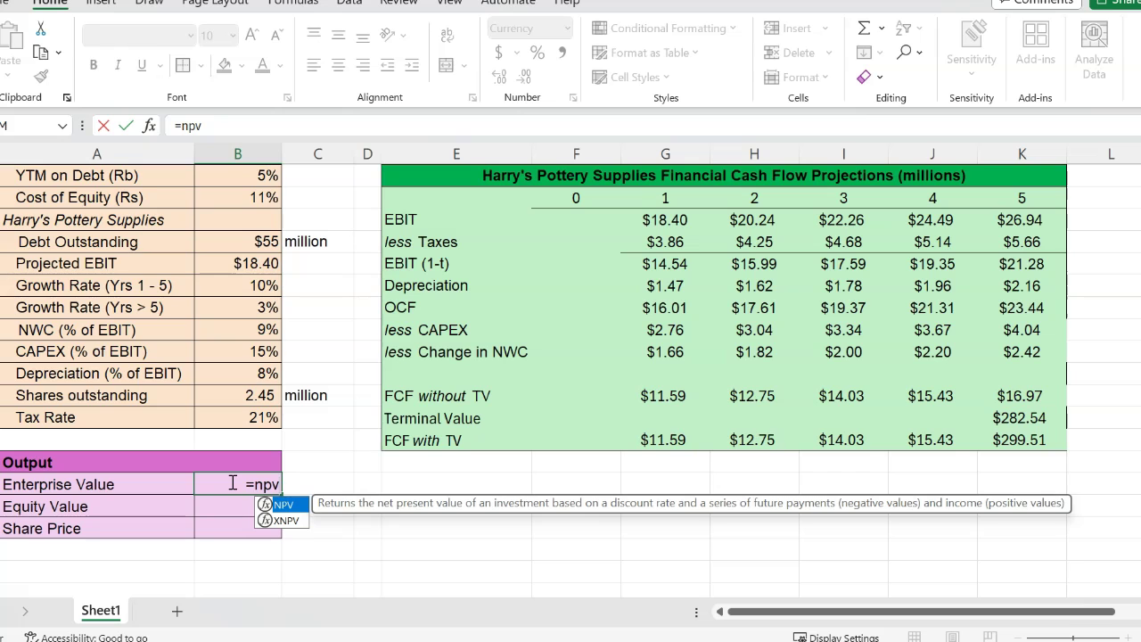
scroll(468, 375, "up", 1)
scroll(468, 375, "up", 1)
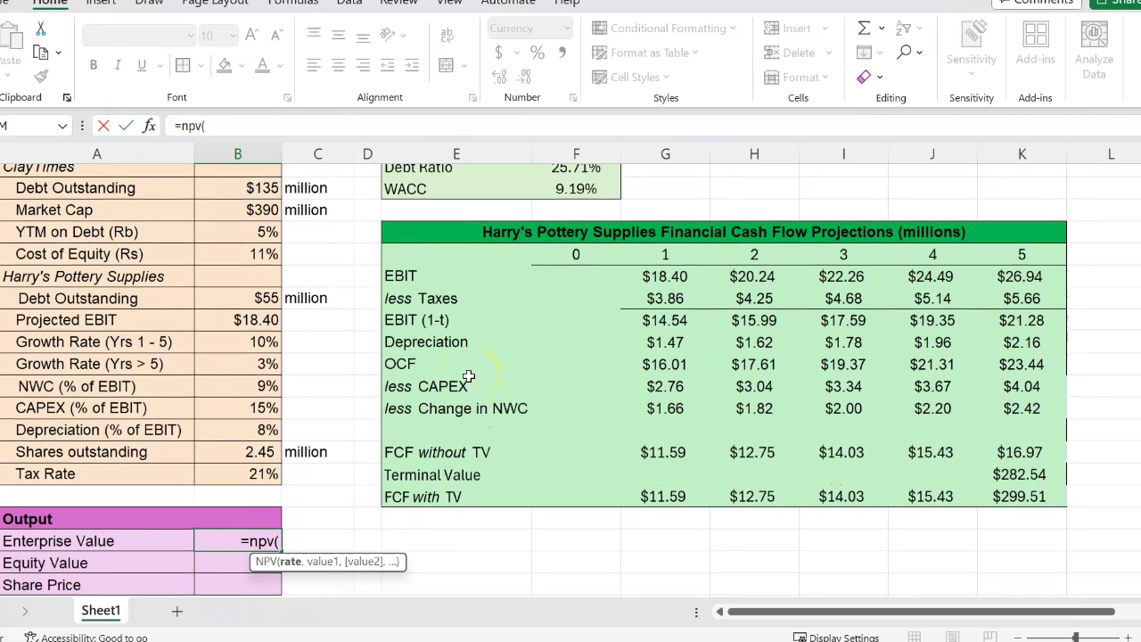
left_click(580, 189)
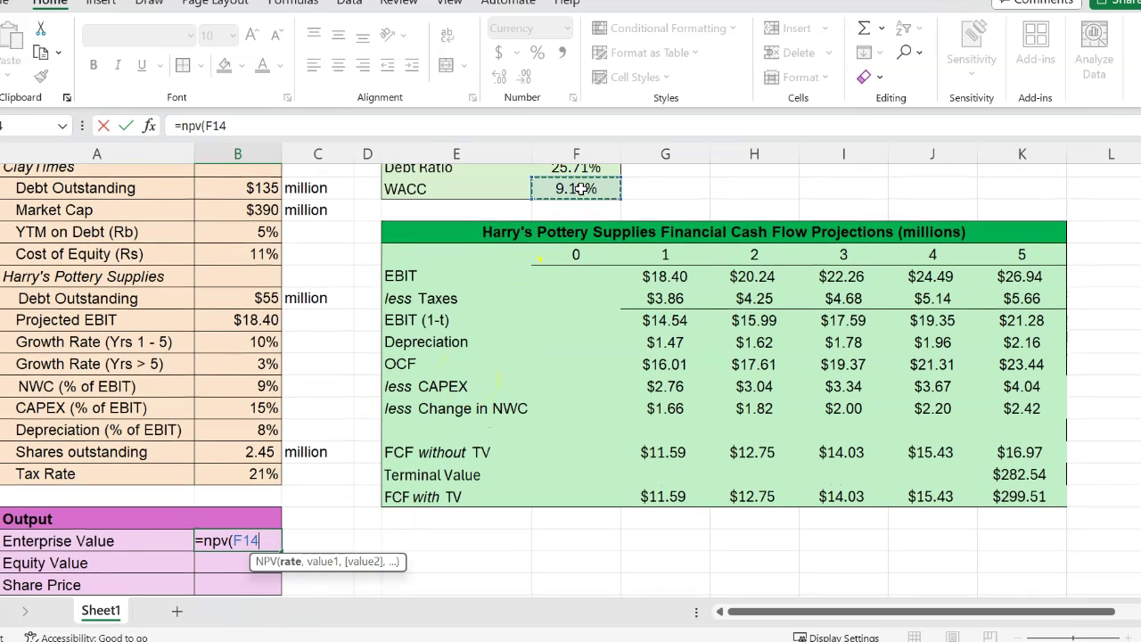
type(",")
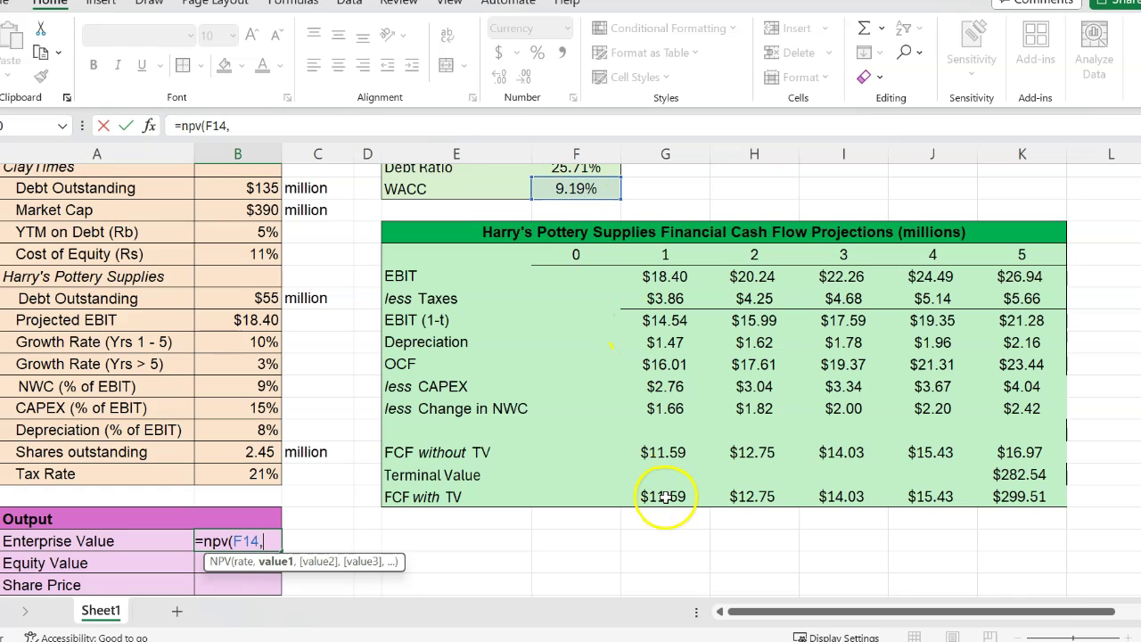
left_click_drag(664, 497, 1000, 497)
type(")")
key("Return")
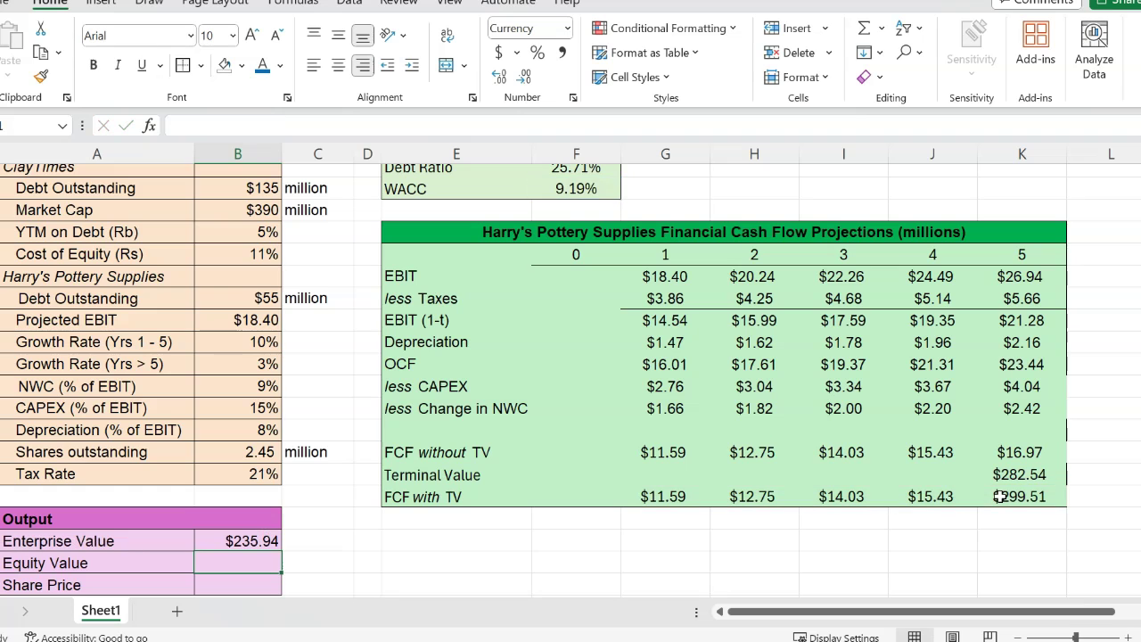
scroll(420, 519, "down", 3)
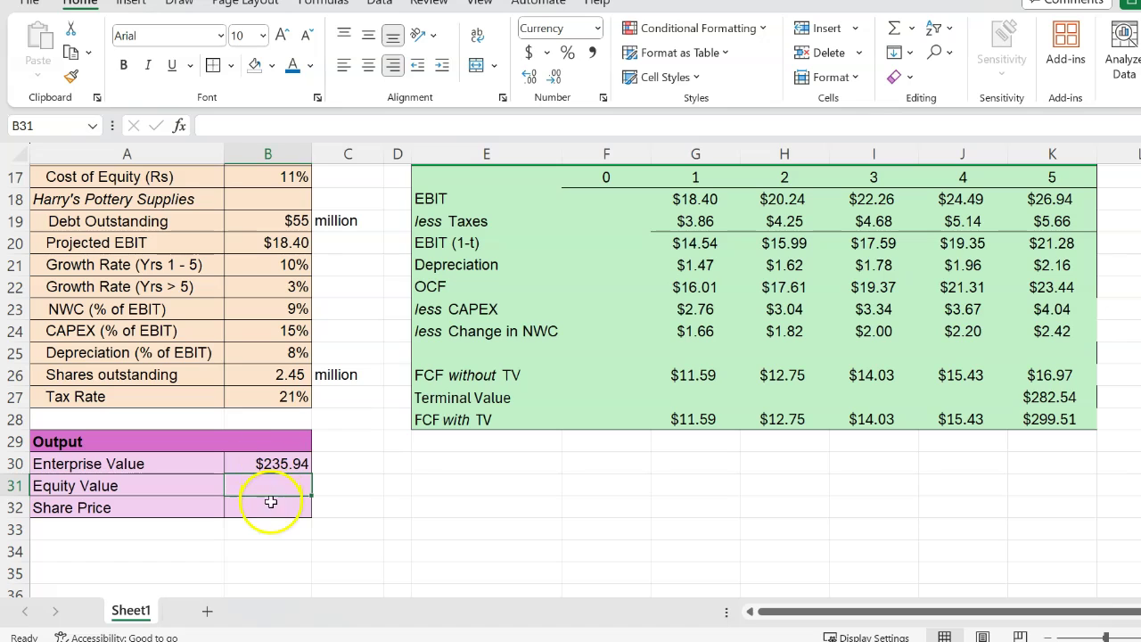
Step: Set Equity Value to =B30-B19, Enterprise Value less debt, giving $180.94
left_click(283, 485)
type("=")
left_click(282, 463)
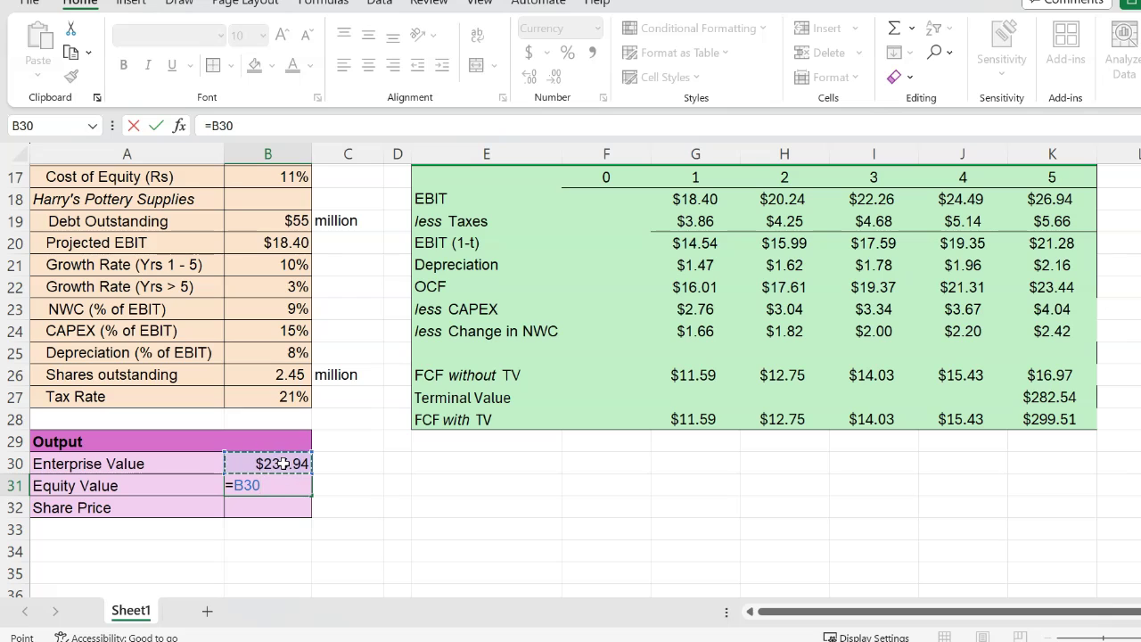
type("-")
key("BackSpace")
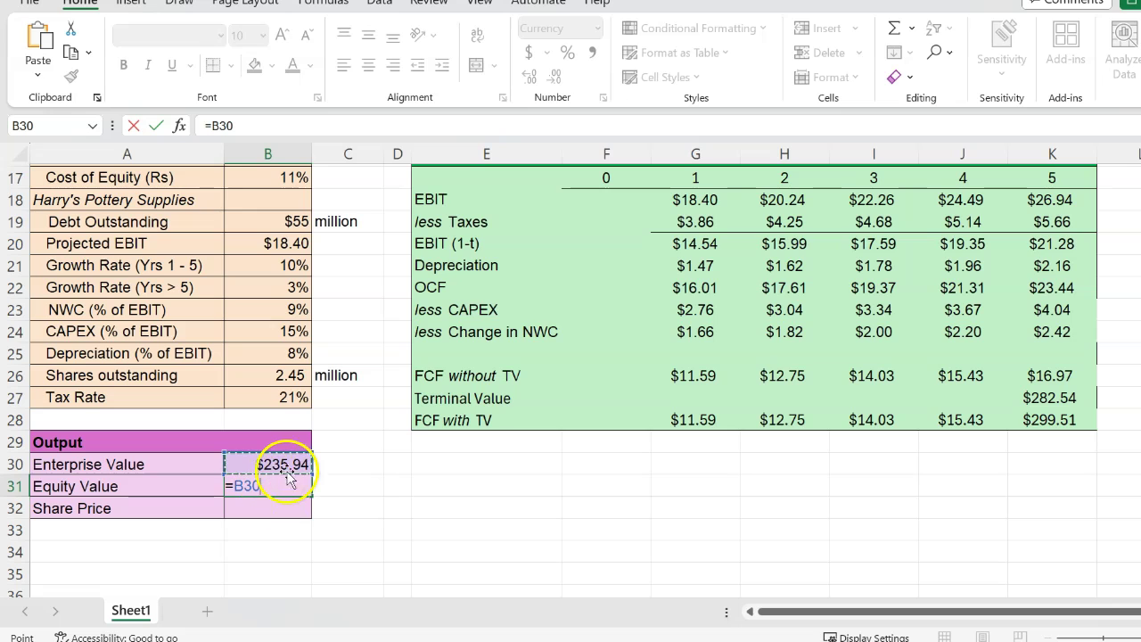
type("-")
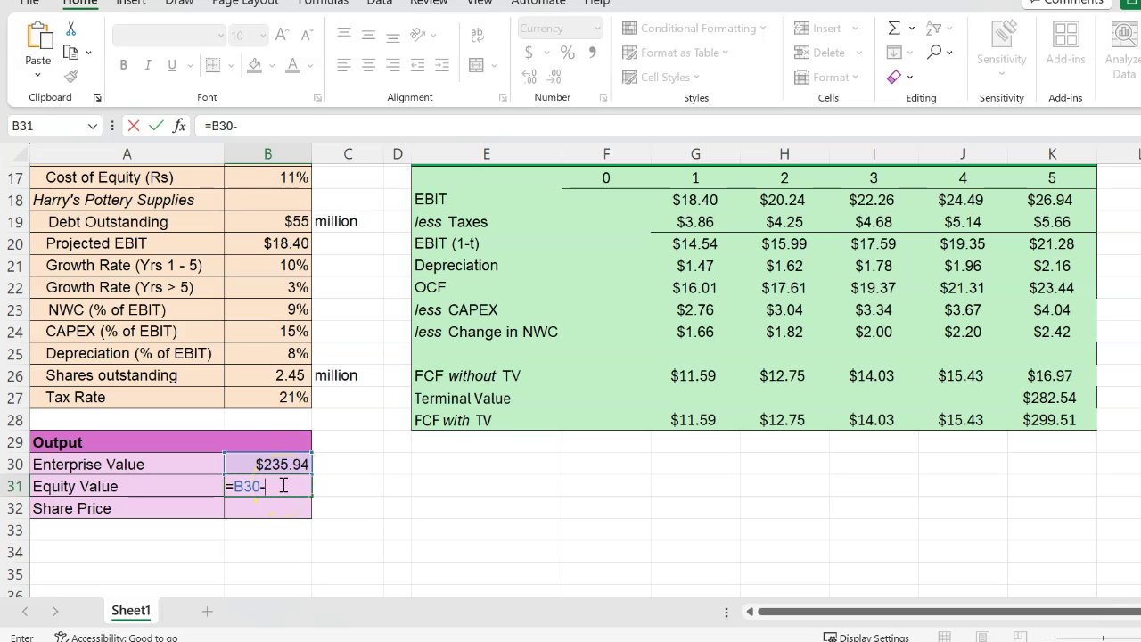
left_click(287, 223)
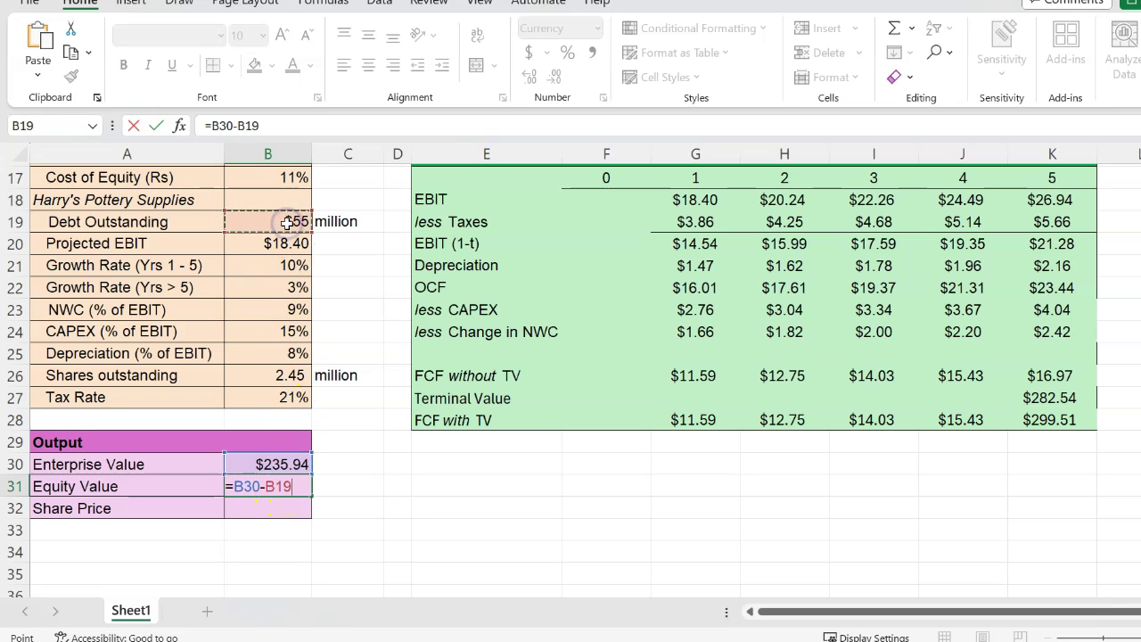
key("Return")
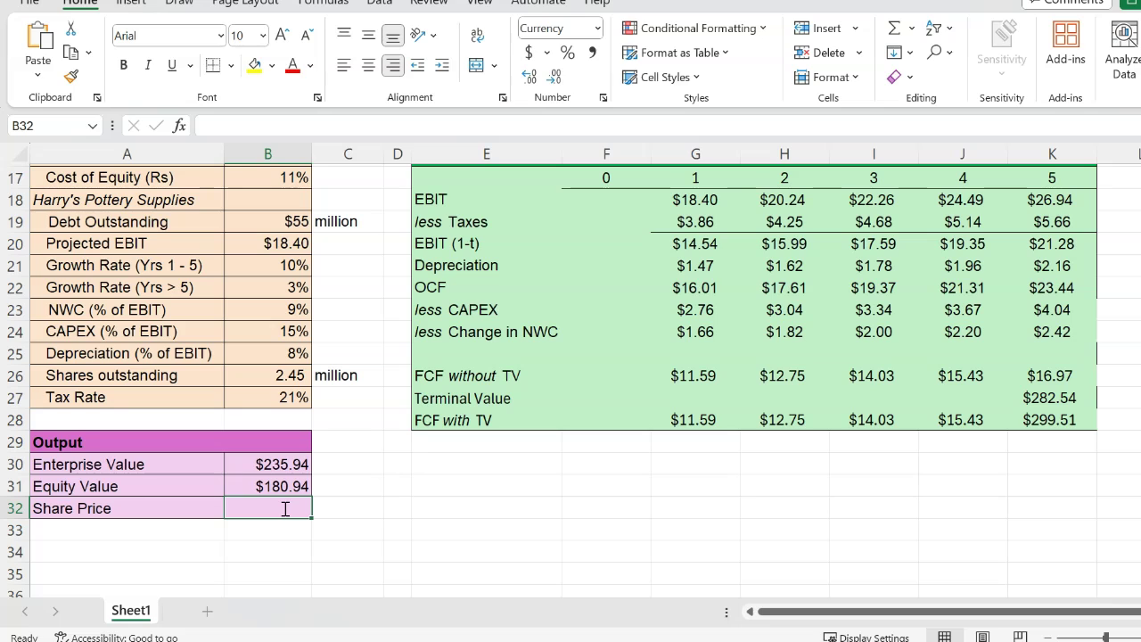
Step: Set Share Price to =B31/B26, Equity Value over shares outstanding, giving $73.85
type("=")
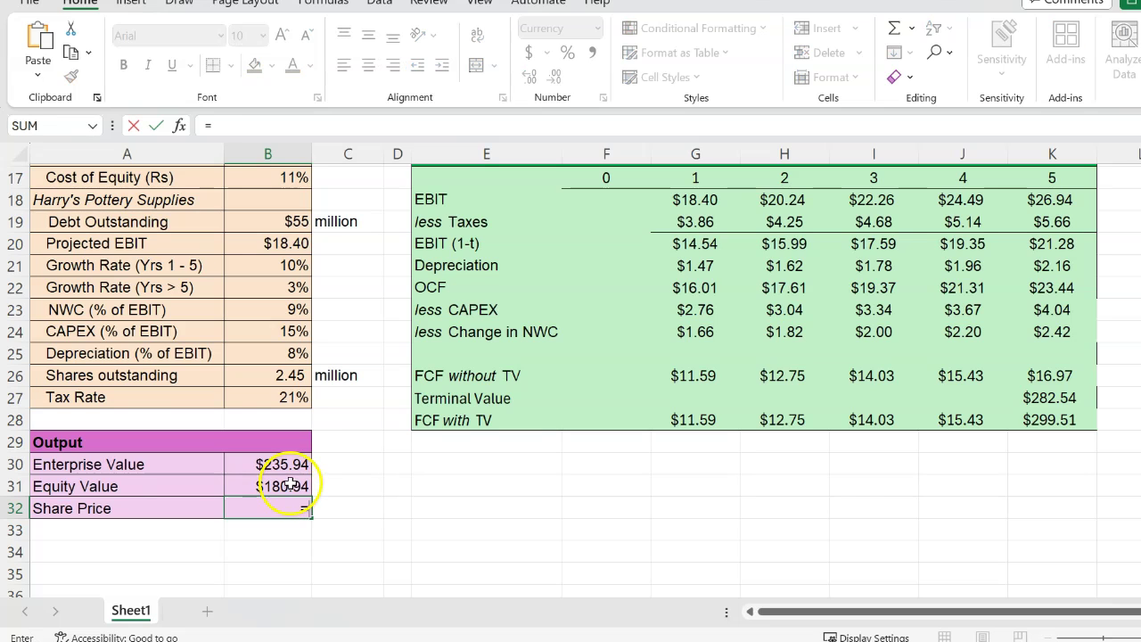
left_click(294, 487)
type("/")
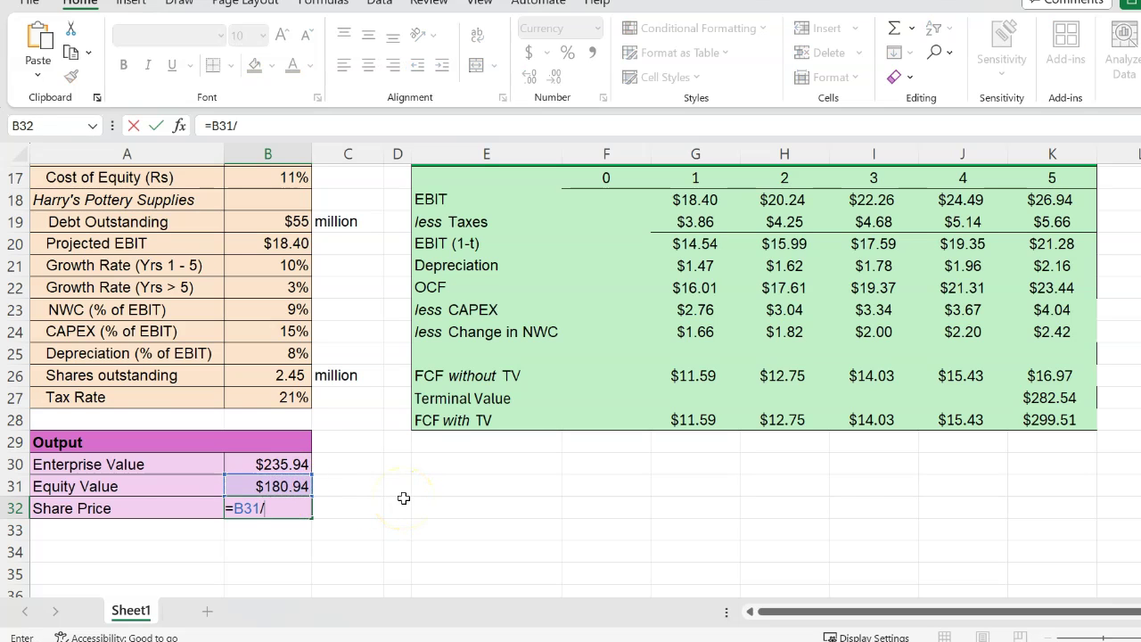
left_click(299, 376)
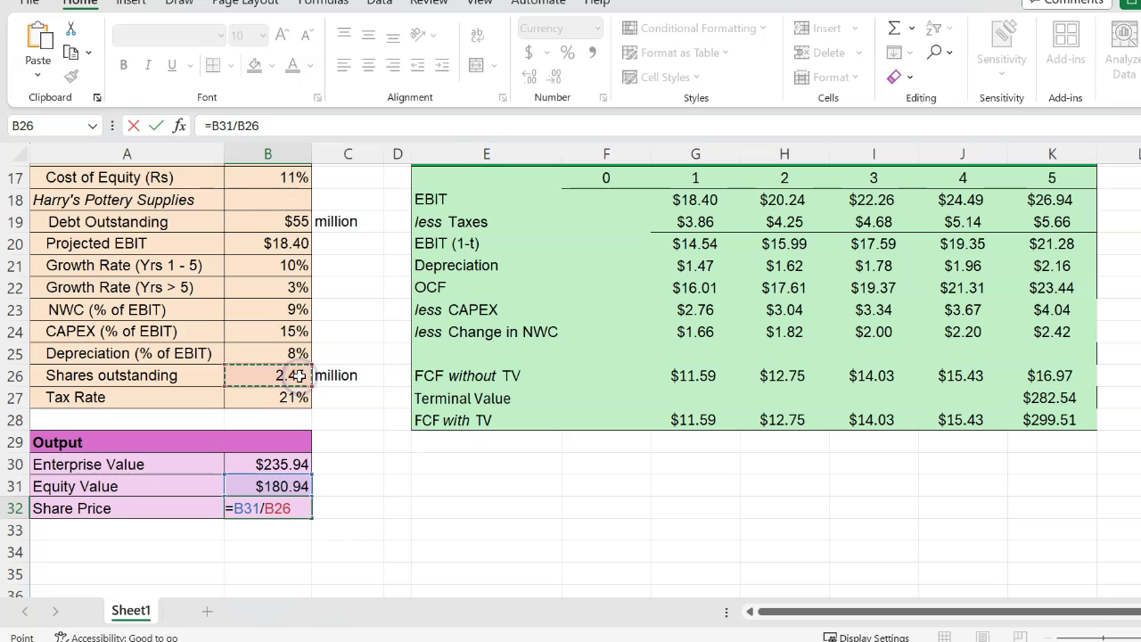
key("Return")
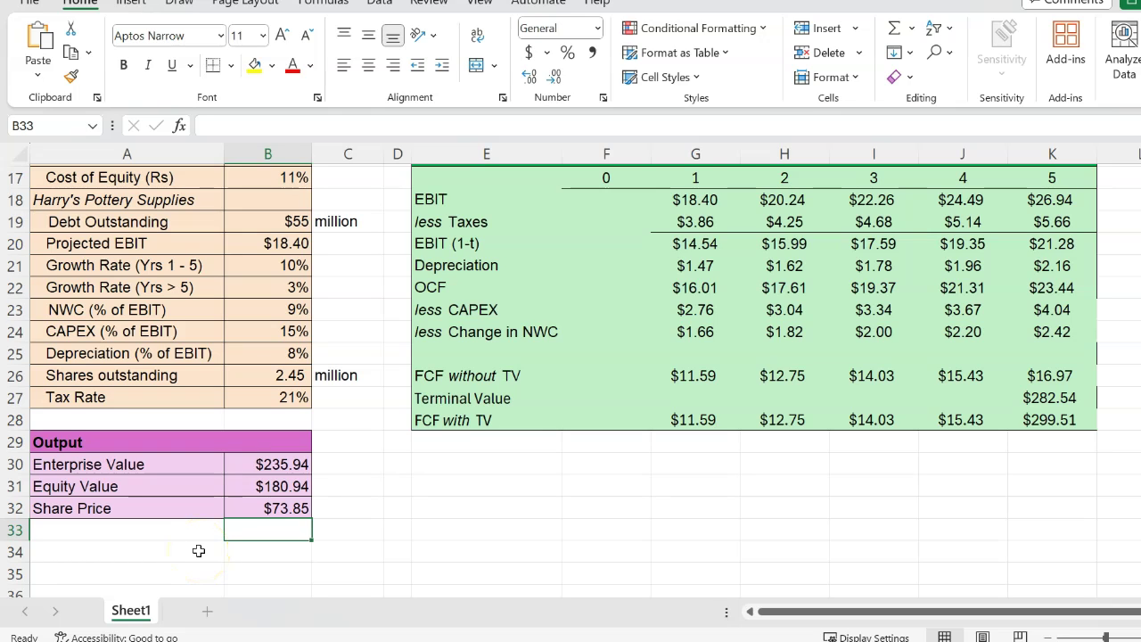
Step: Reread question b and inspect the existing Year 5 Terminal Value formula in K27
scroll(387, 369, "up", 3)
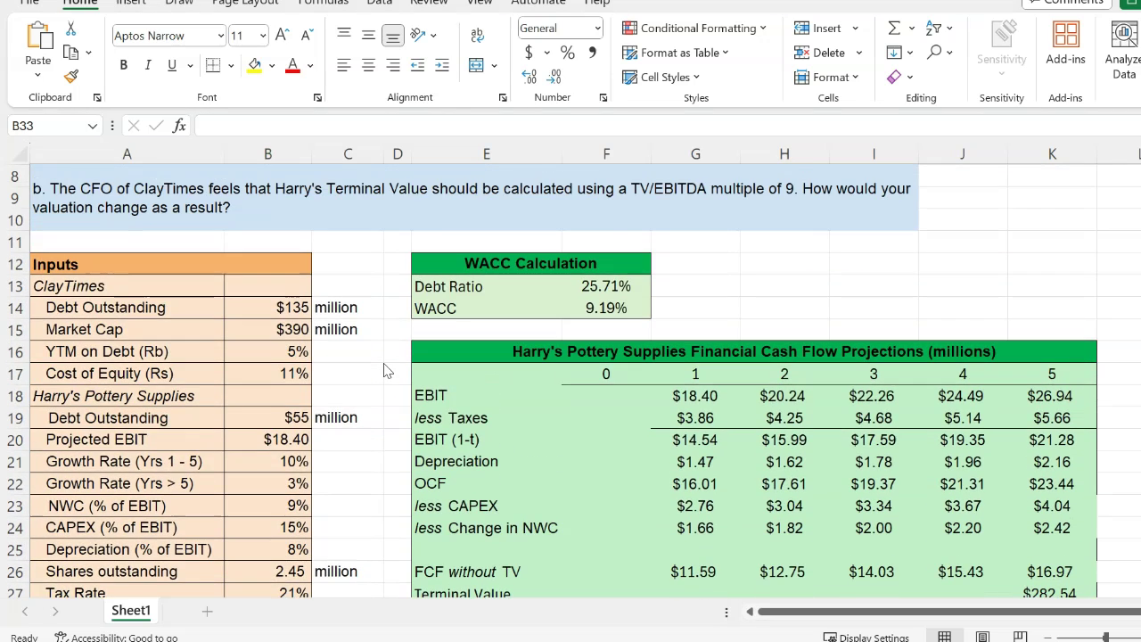
scroll(387, 369, "up", 1)
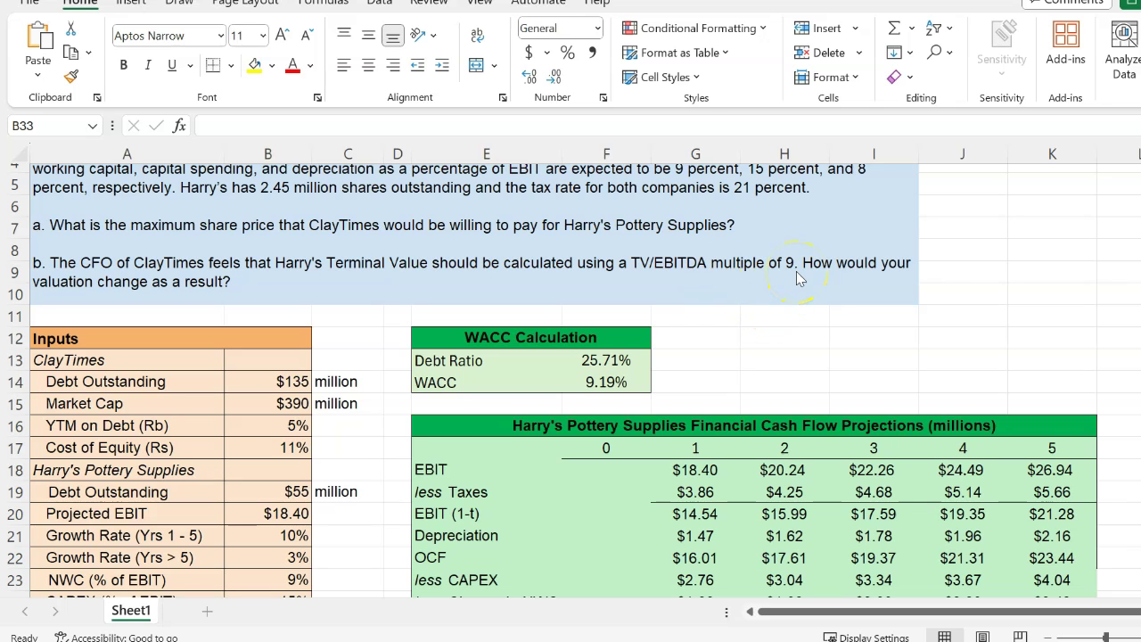
scroll(798, 278, "down", 3)
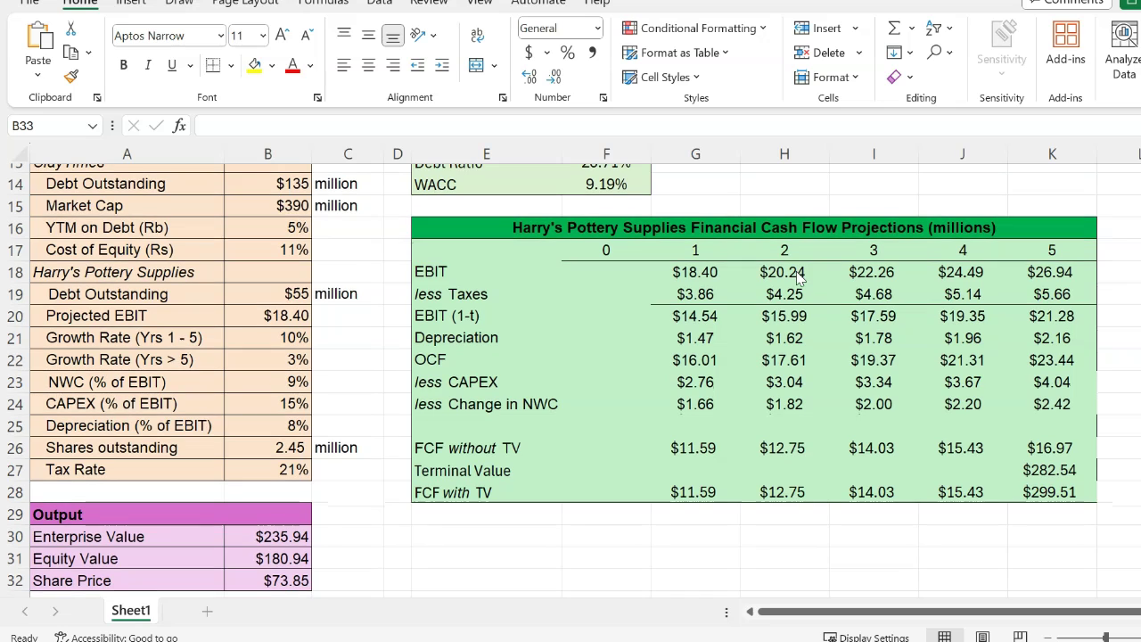
left_click(1054, 470)
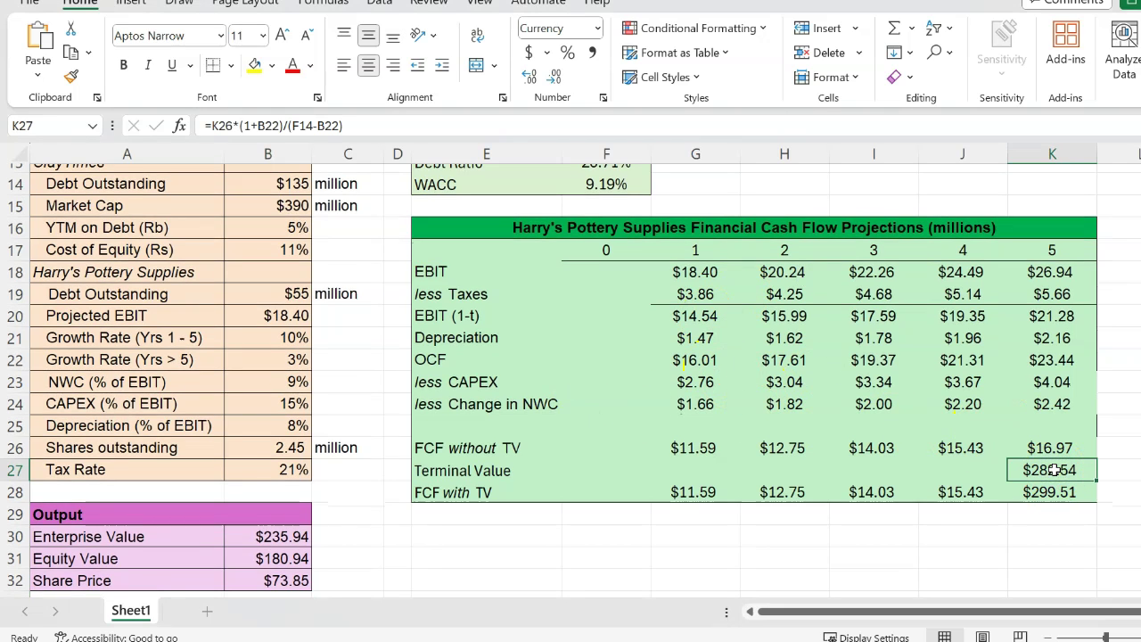
double_click(1053, 470)
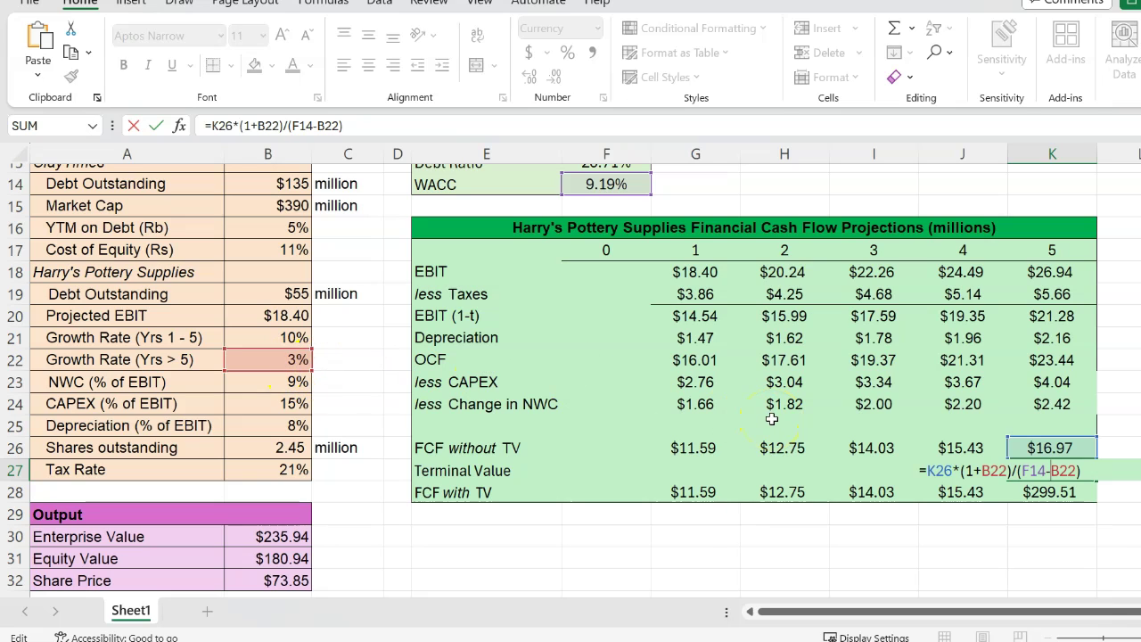
key("ctrl+Return")
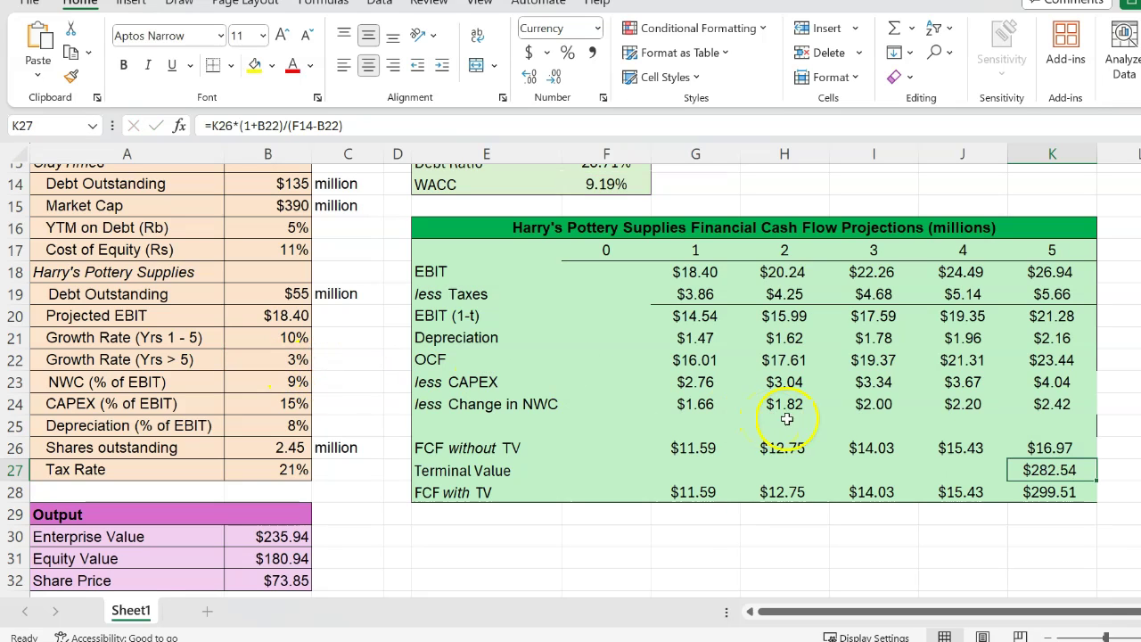
Step: Start replacing the K27 Terminal Value with a formula beginning =9*
left_click(1063, 471)
left_click(1059, 473)
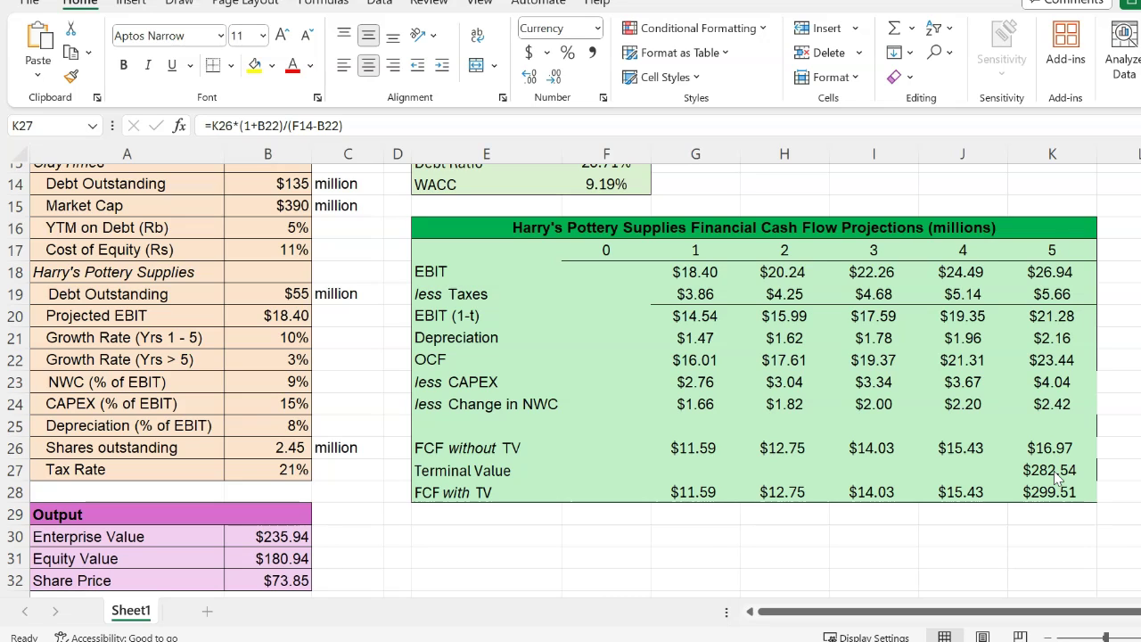
left_click(1050, 473)
left_click(1043, 475)
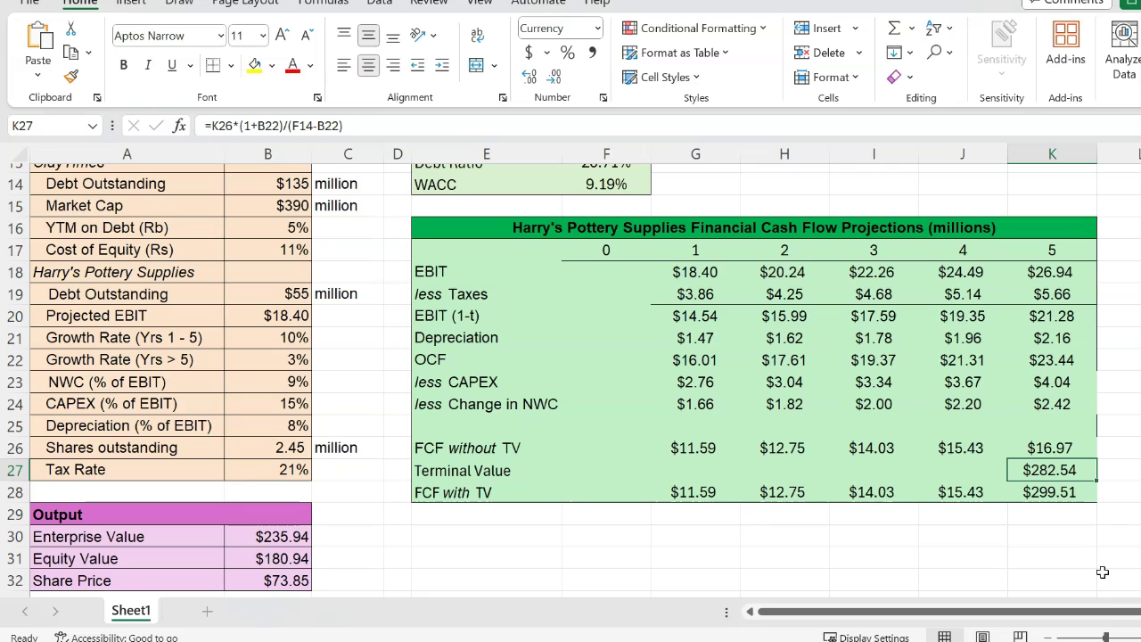
type("=9*")
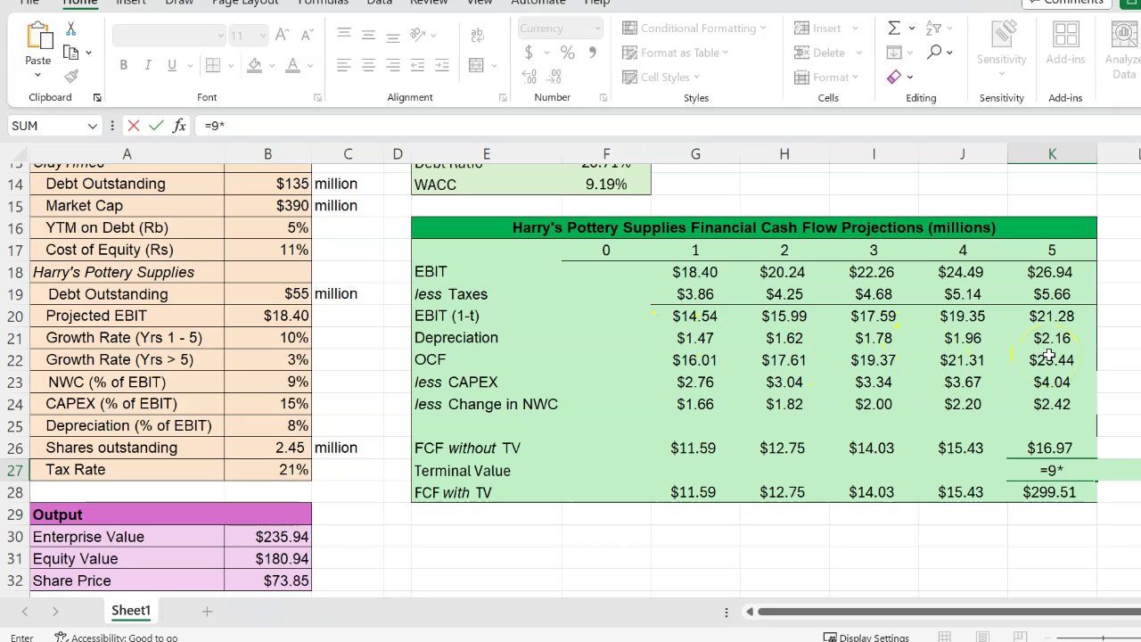
Step: Complete the Terminal Value as =9*(K18+K21), dropping Share Price to $68.41
type("(")
left_click(1059, 269)
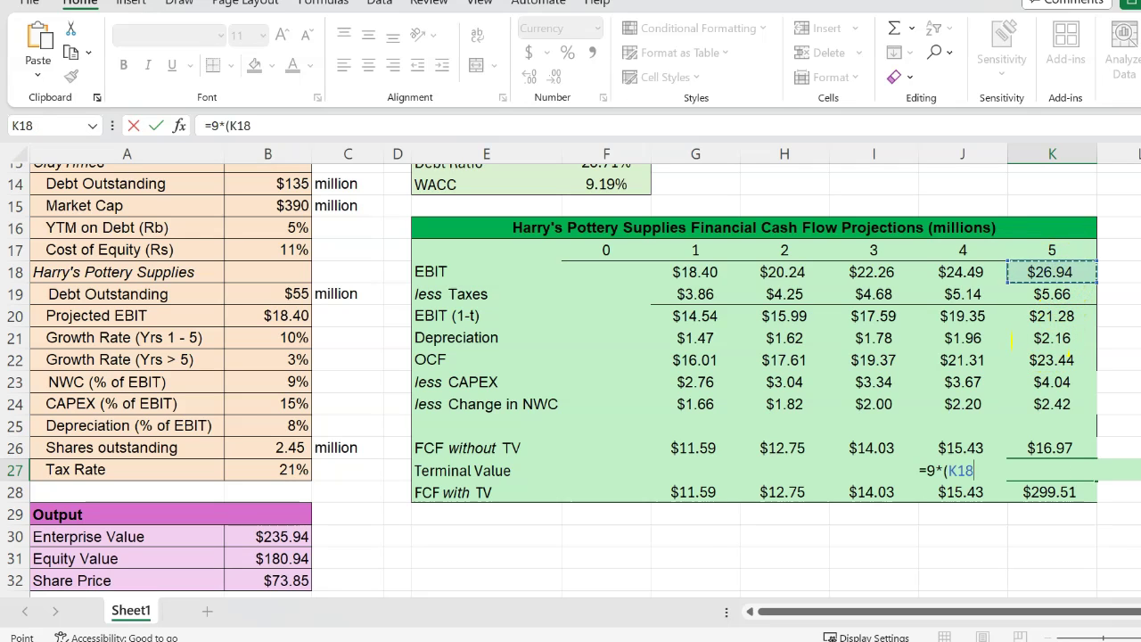
type("+")
left_click(1063, 342)
type(")")
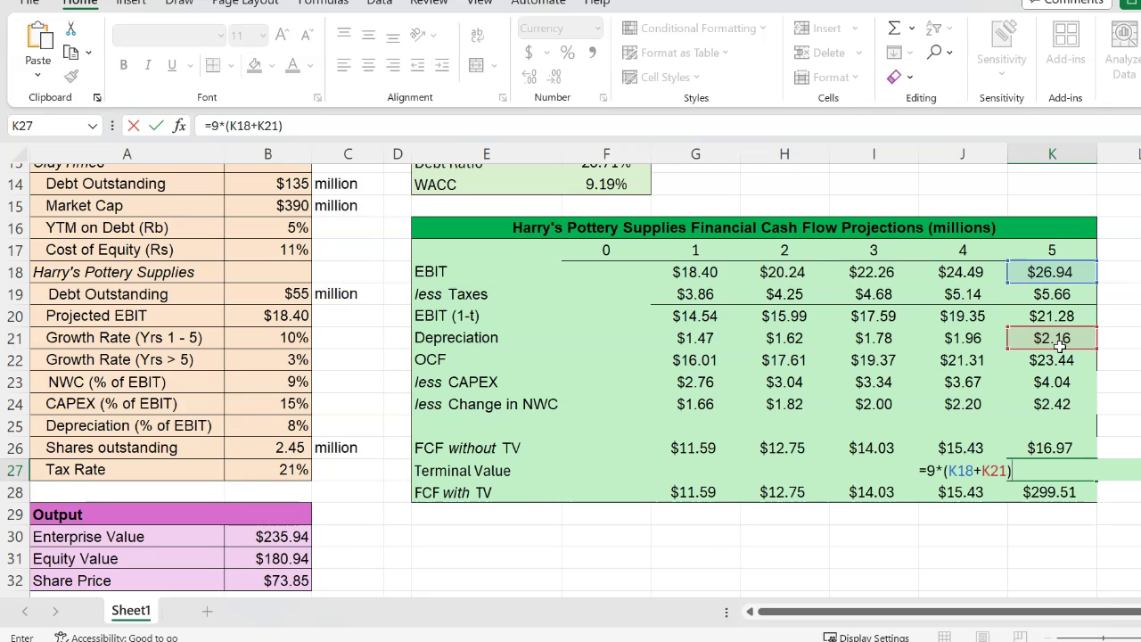
key("Return")
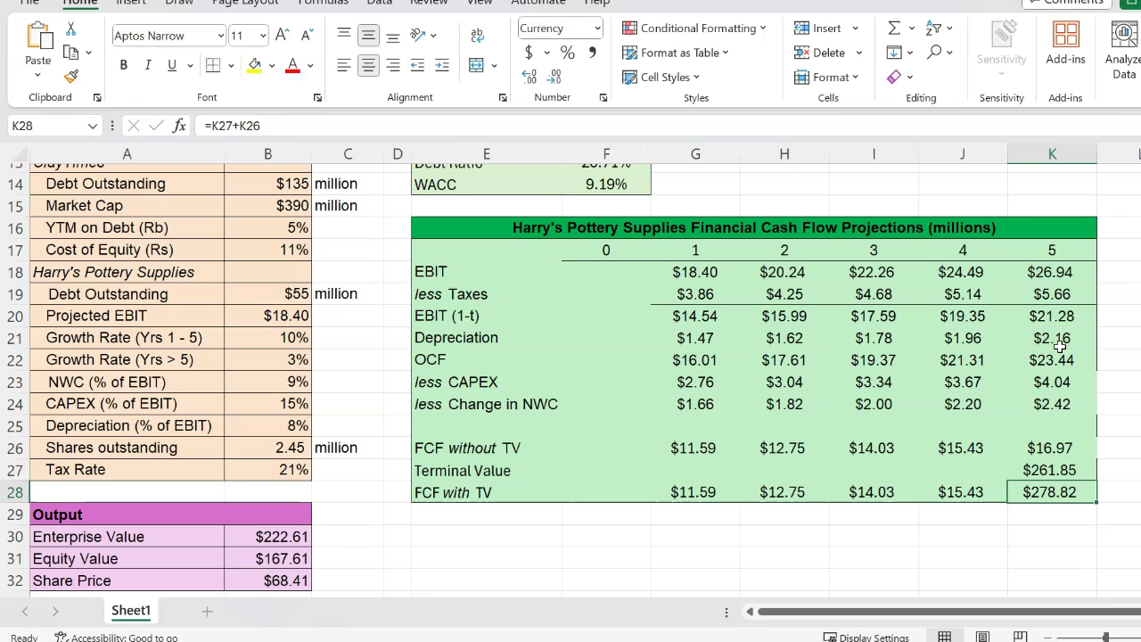
left_click(1050, 495)
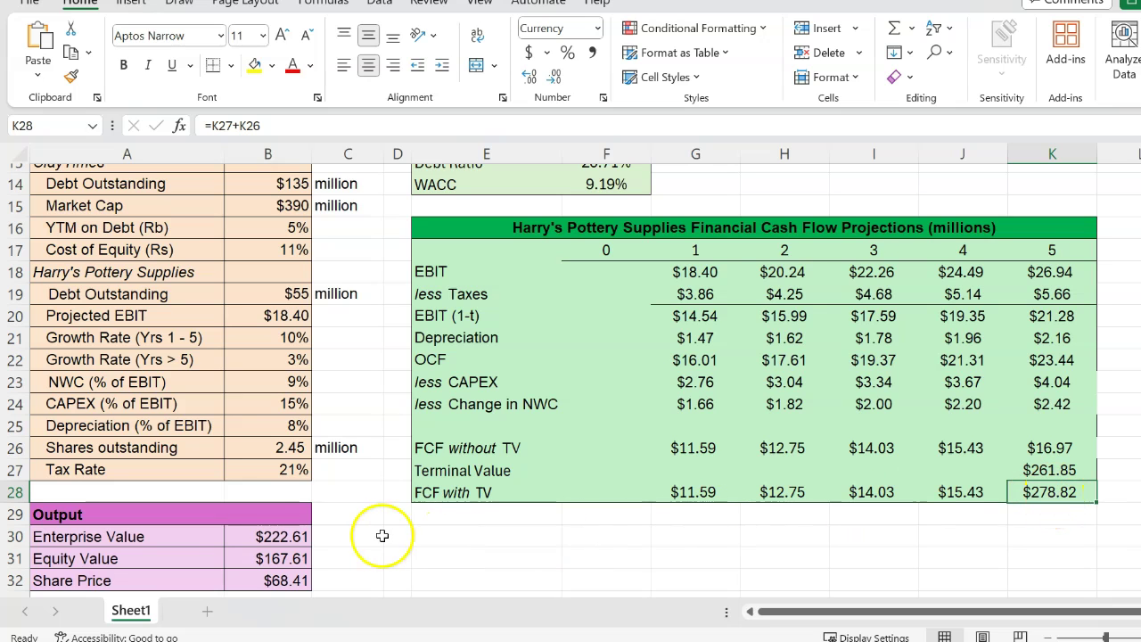
scroll(291, 535, "down", 1)
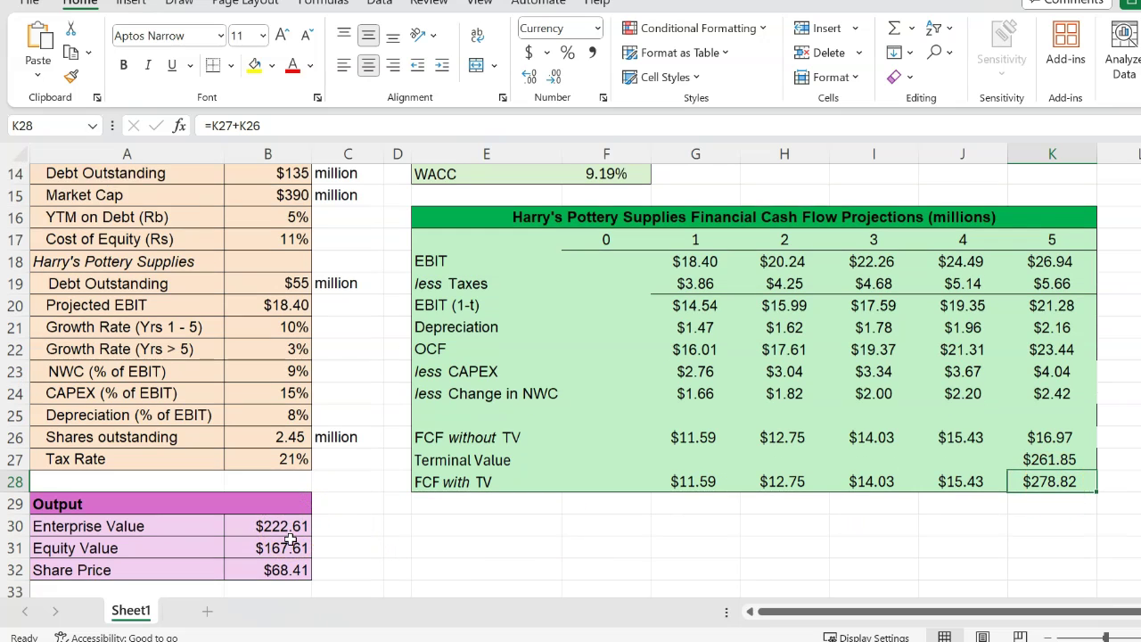